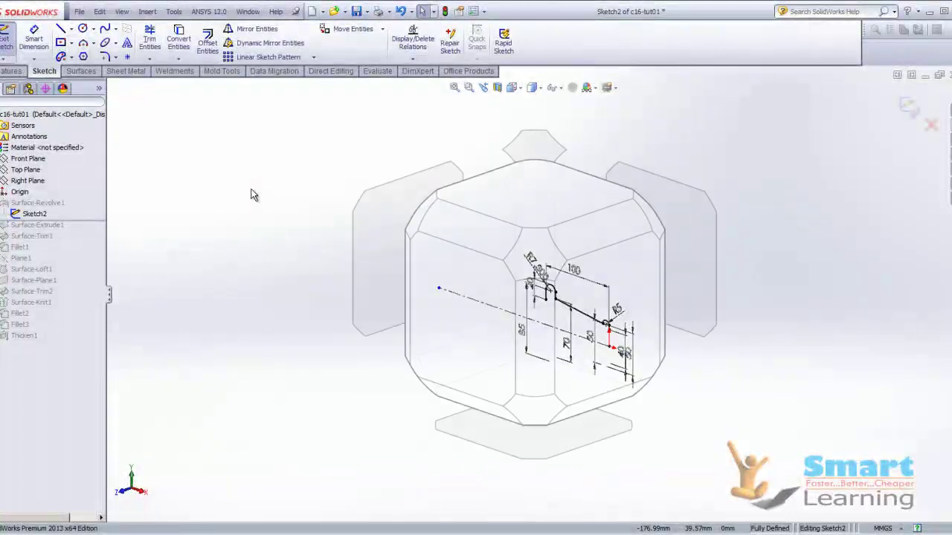
# Examine the revolve profile sketch's dimensions, shift the 20 mm dimension label slightly, and exit the sketch.
pyautogui.click(436, 310)
pyautogui.scroll(-4, 703, 328)
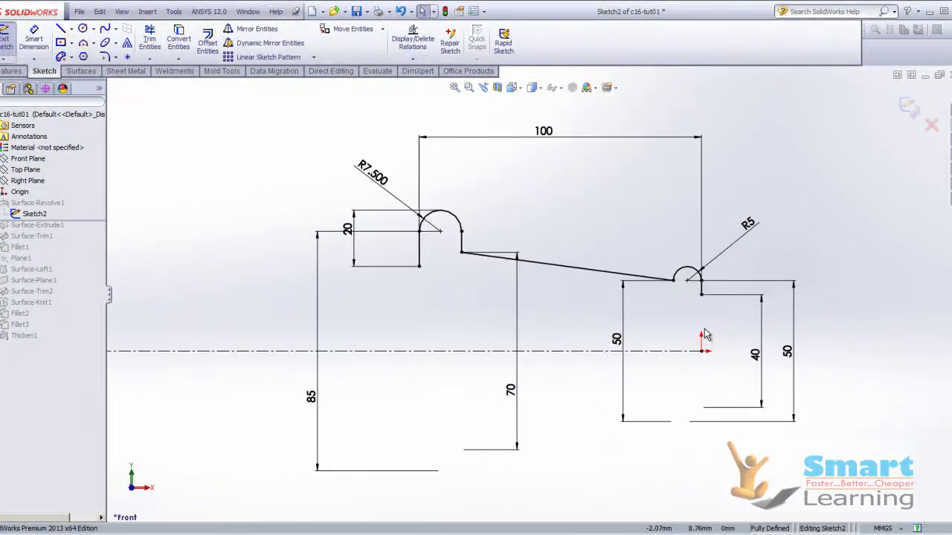
pyautogui.scroll(2, 641, 307)
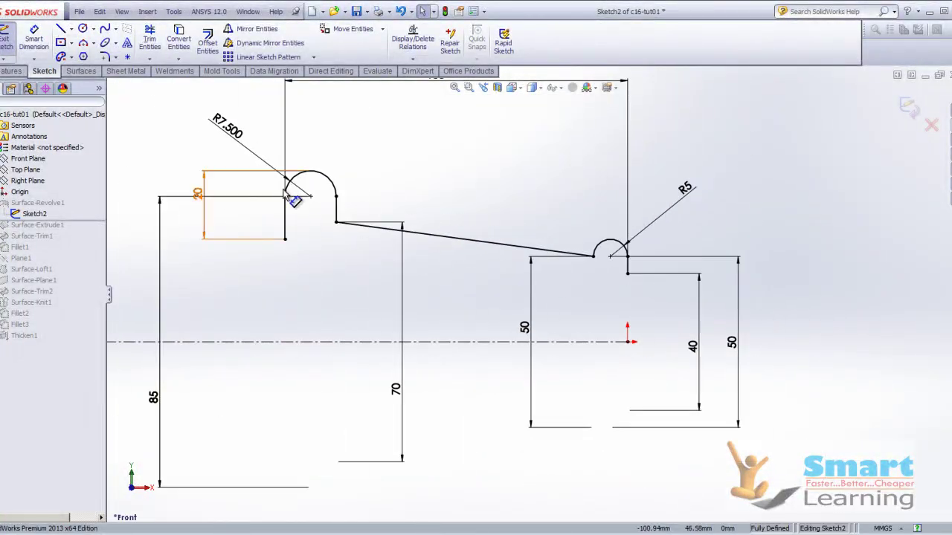
pyautogui.moveTo(197, 193); pyautogui.dragTo(192, 218)
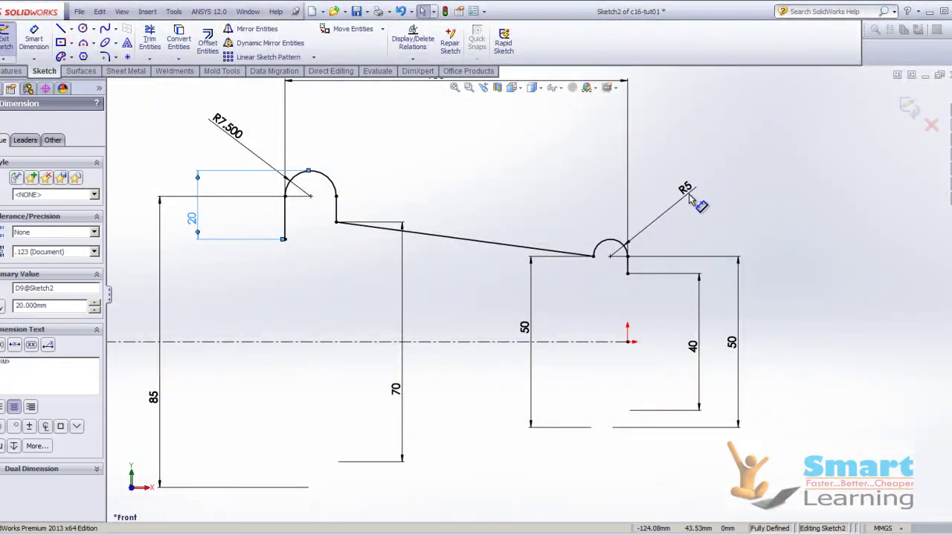
pyautogui.scroll(2, 689, 191)
pyautogui.click(812, 165)
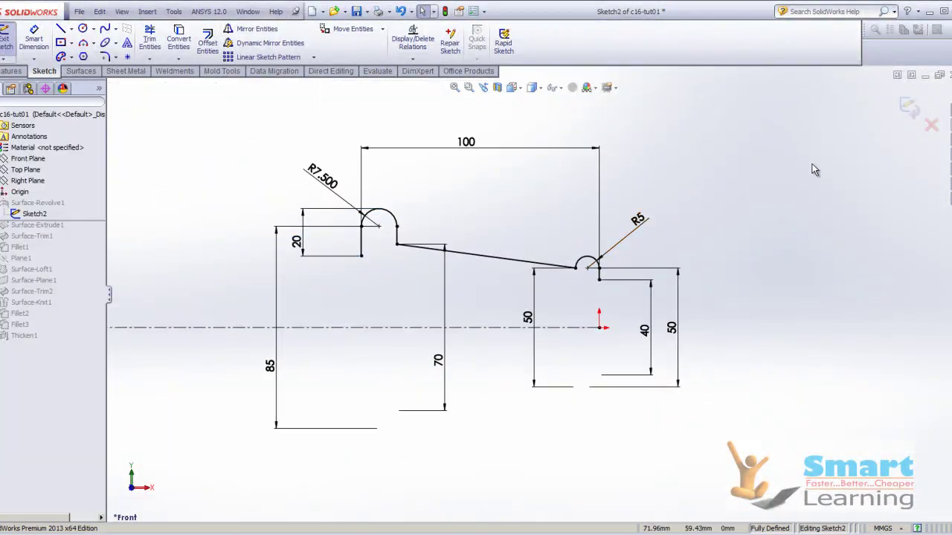
pyautogui.click(911, 106)
pyautogui.moveTo(585, 228); pyautogui.dragTo(643, 265, button='middle')
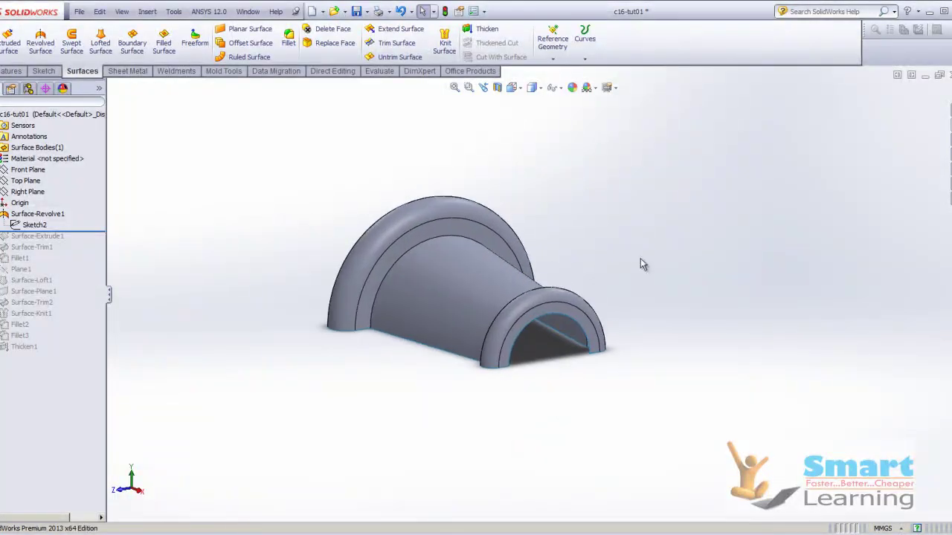
# Roll the feature history forward past Surface-Extrude1 and display the sketch dimensions of the two oval tubes.
pyautogui.moveTo(73, 233); pyautogui.dragTo(66, 243)
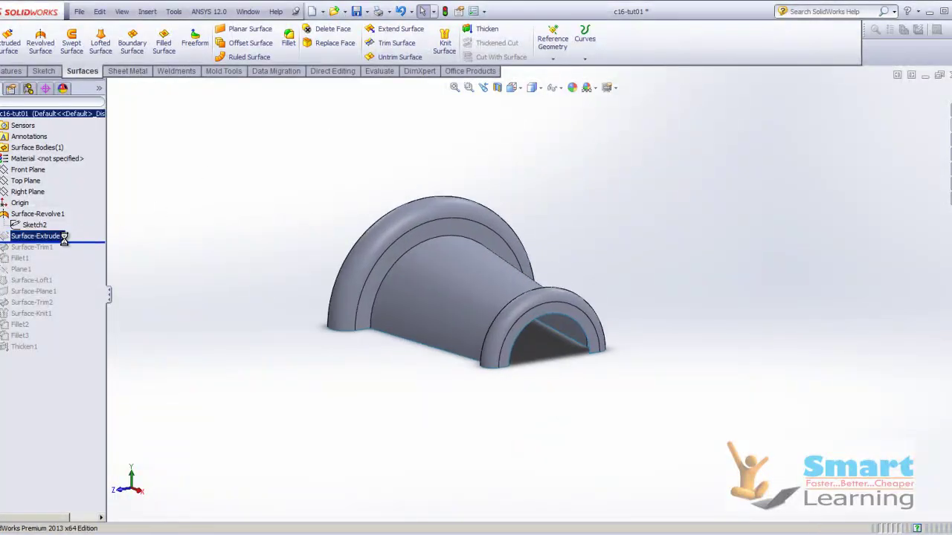
pyautogui.moveTo(567, 222); pyautogui.dragTo(480, 327, button='middle')
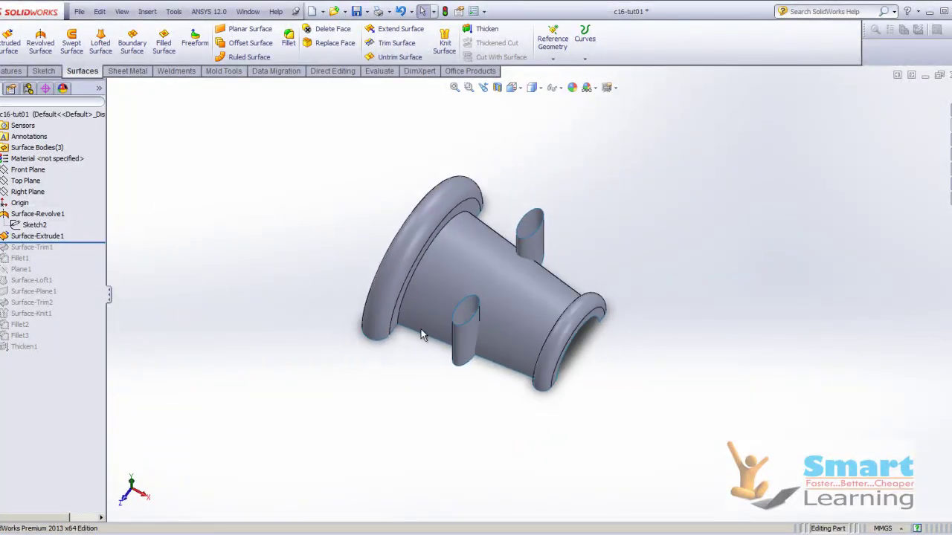
pyautogui.click(474, 318)
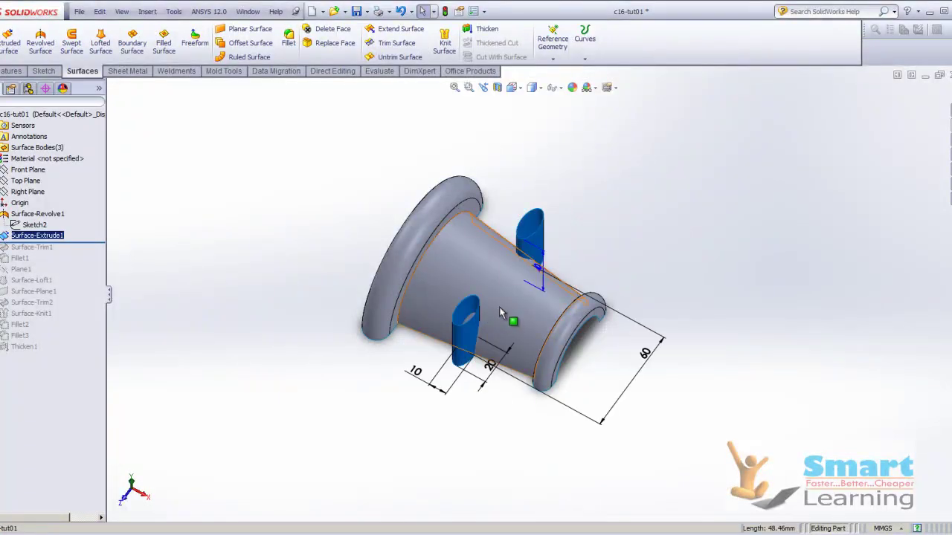
pyautogui.scroll(-4, 615, 356)
pyautogui.moveTo(562, 395); pyautogui.dragTo(531, 453, button='middle')
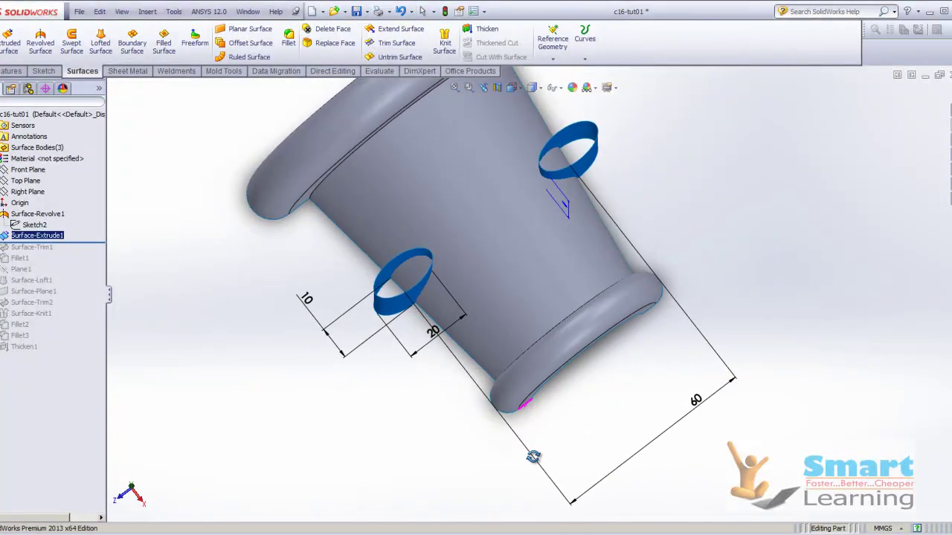
pyautogui.moveTo(459, 350); pyautogui.dragTo(442, 272, button='middle')
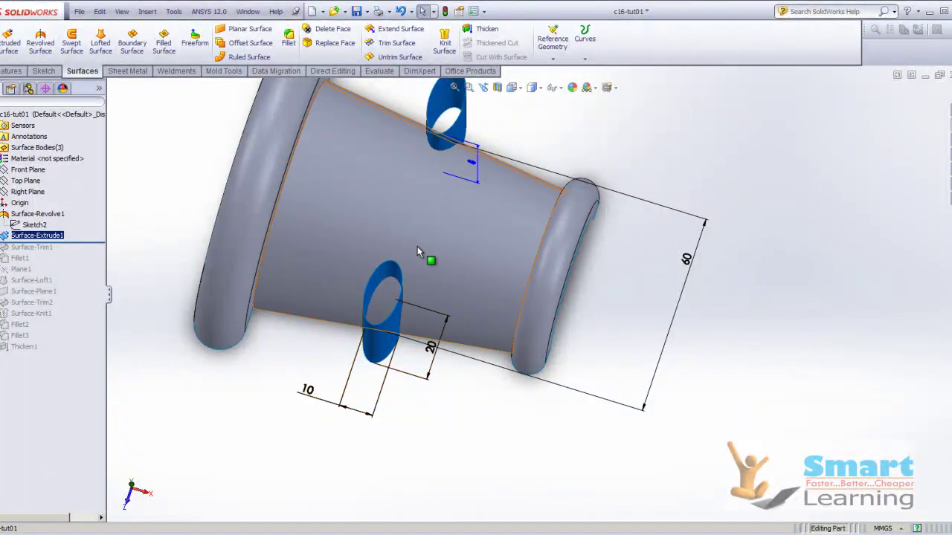
# Roll the feature history forward past Surface-Trim1 and review the mutual trim's selected surfaces and kept pieces.
pyautogui.moveTo(83, 241); pyautogui.dragTo(71, 254)
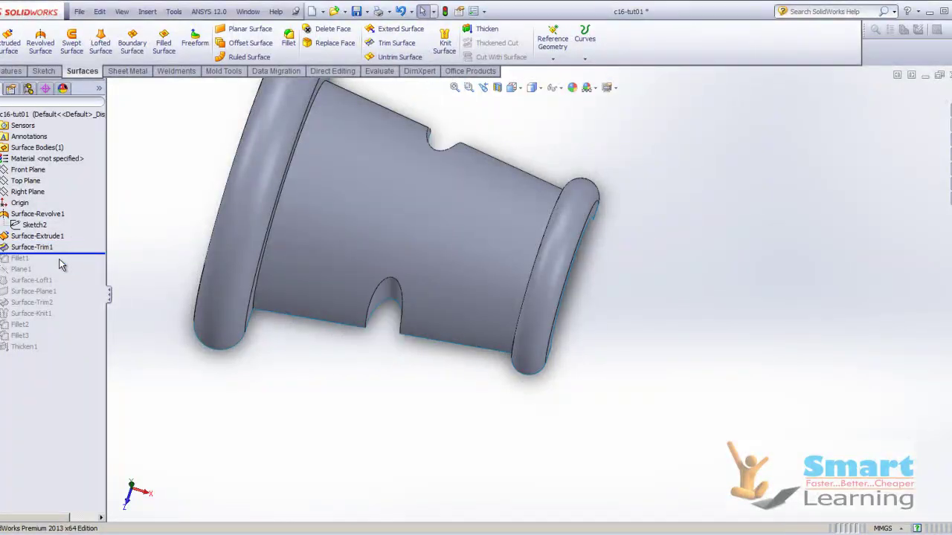
pyautogui.rightClick(32, 248)
pyautogui.click(36, 213)
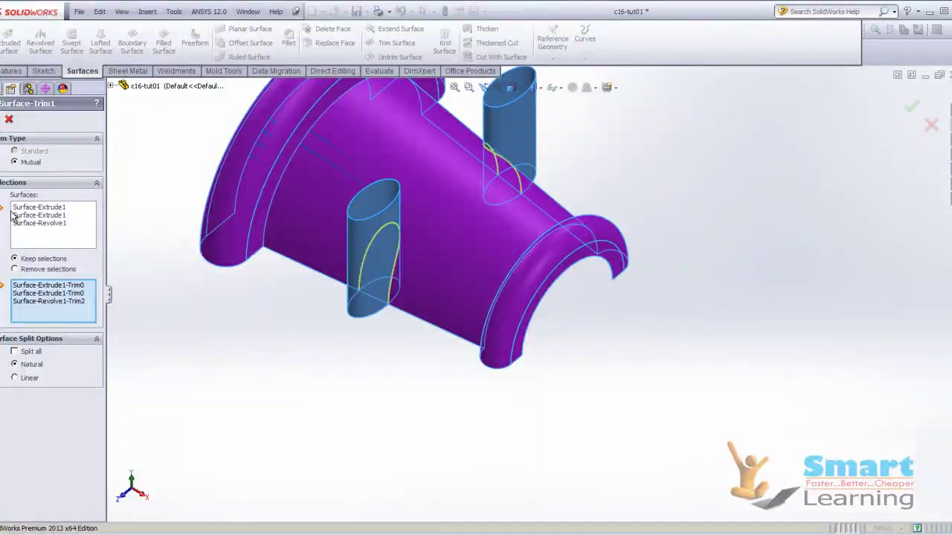
pyautogui.click(37, 215)
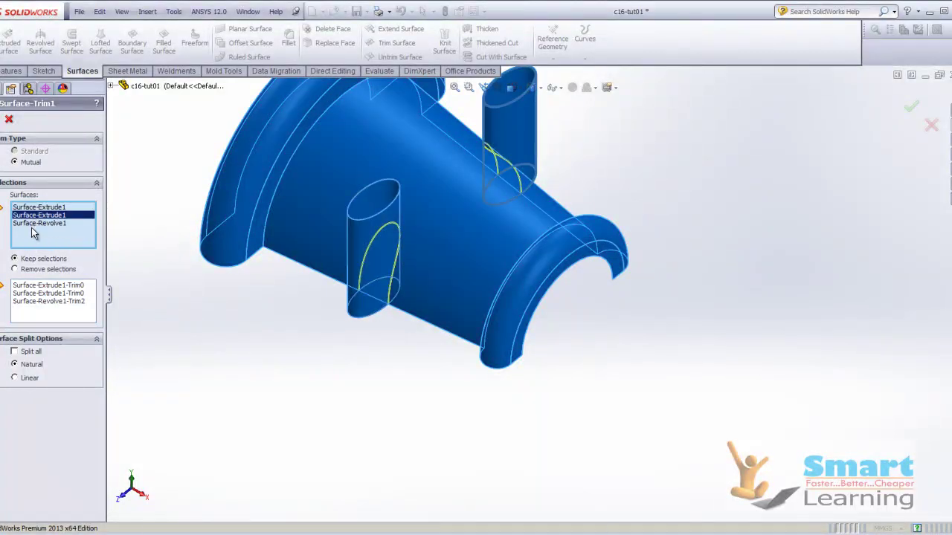
pyautogui.click(35, 224)
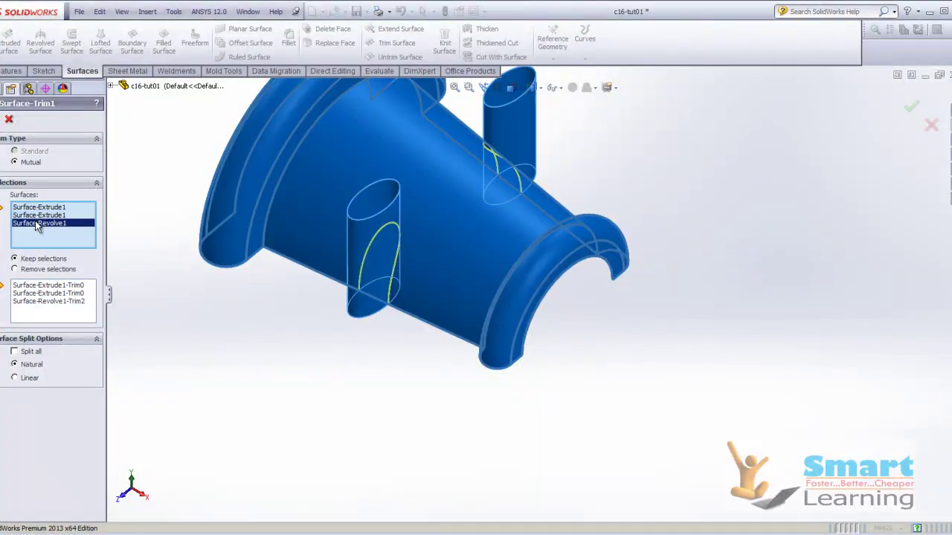
pyautogui.click(43, 292)
pyautogui.click(39, 304)
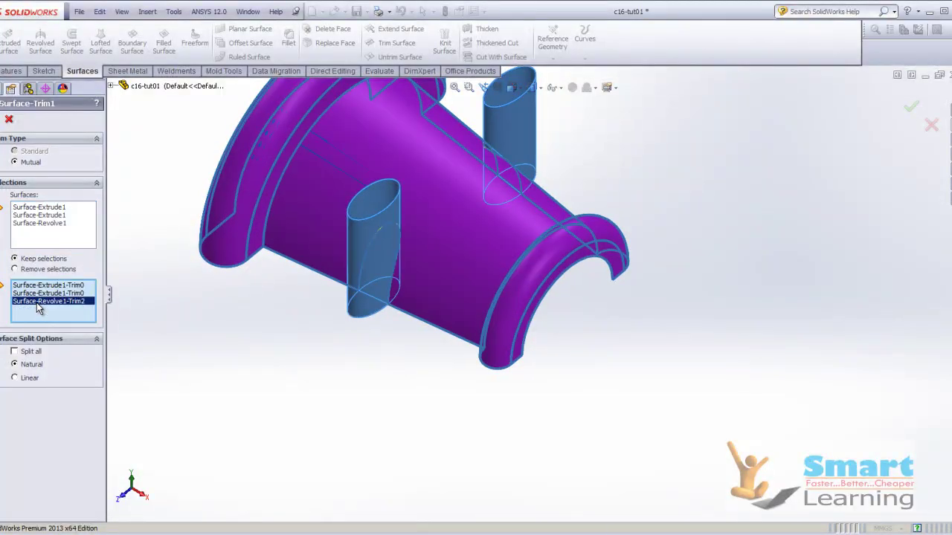
pyautogui.scroll(2, 395, 359)
pyautogui.moveTo(464, 363); pyautogui.dragTo(462, 328, button='middle')
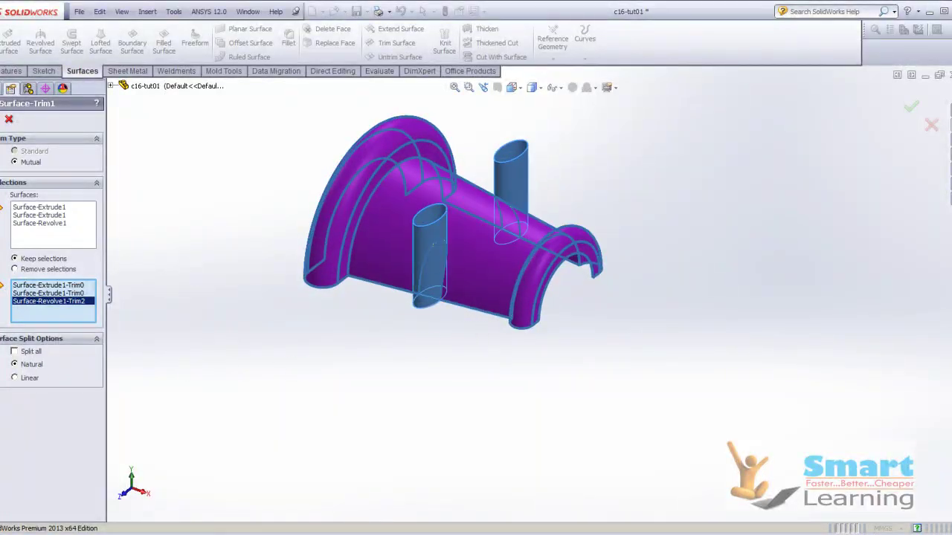
pyautogui.click(2, 119)
pyautogui.moveTo(275, 300); pyautogui.dragTo(281, 340, button='middle')
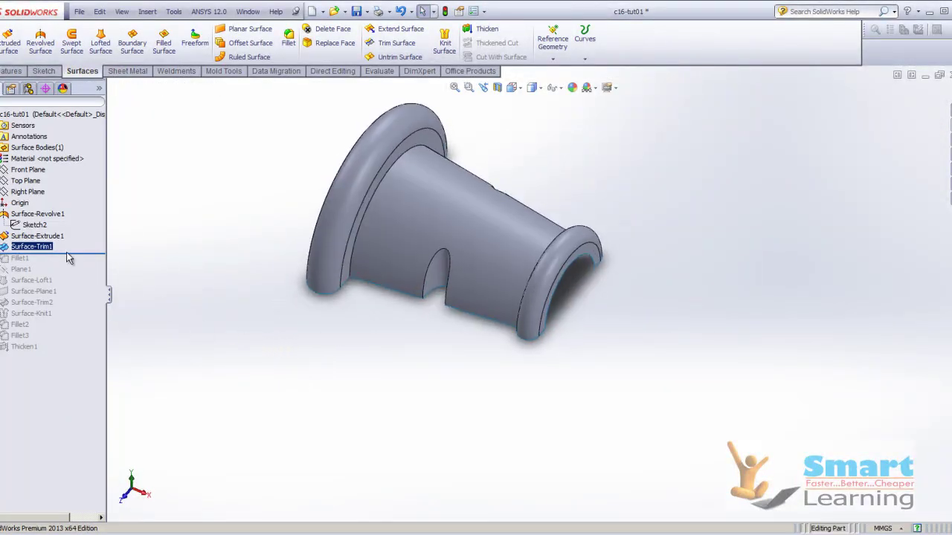
# Roll the feature history forward past Fillet1 and review the fillet's radius and edges around the two side cutouts.
pyautogui.moveTo(72, 253); pyautogui.dragTo(67, 266)
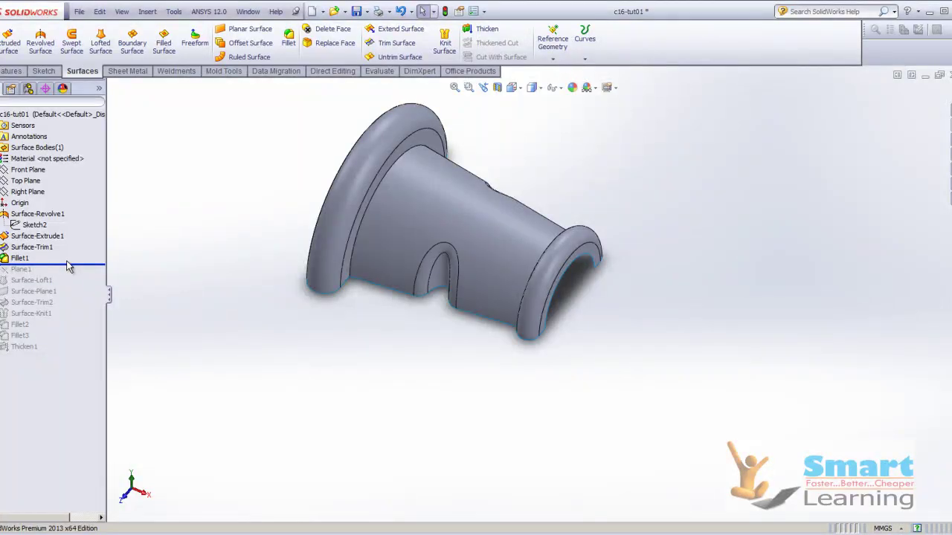
pyautogui.moveTo(562, 317); pyautogui.dragTo(528, 327, button='middle')
pyautogui.click(14, 259)
pyautogui.rightClick(11, 266)
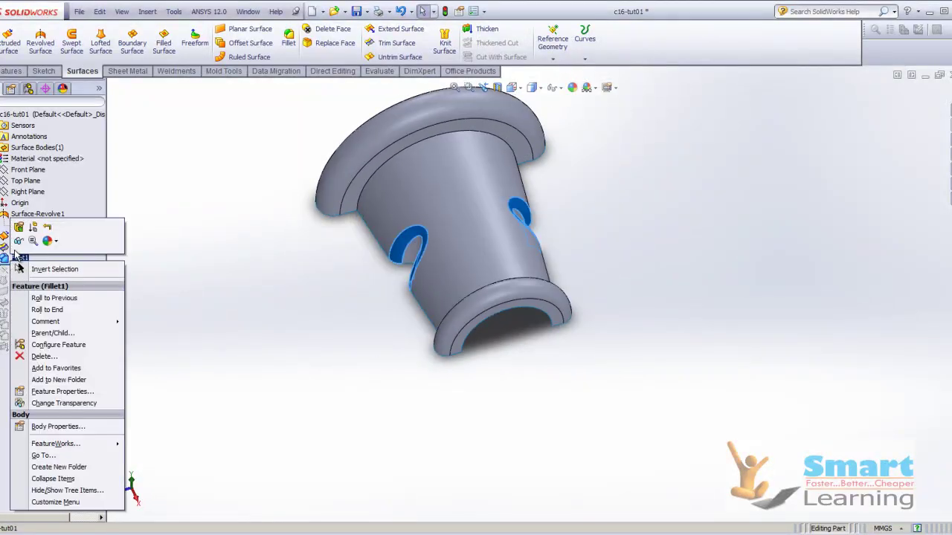
pyautogui.click(23, 232)
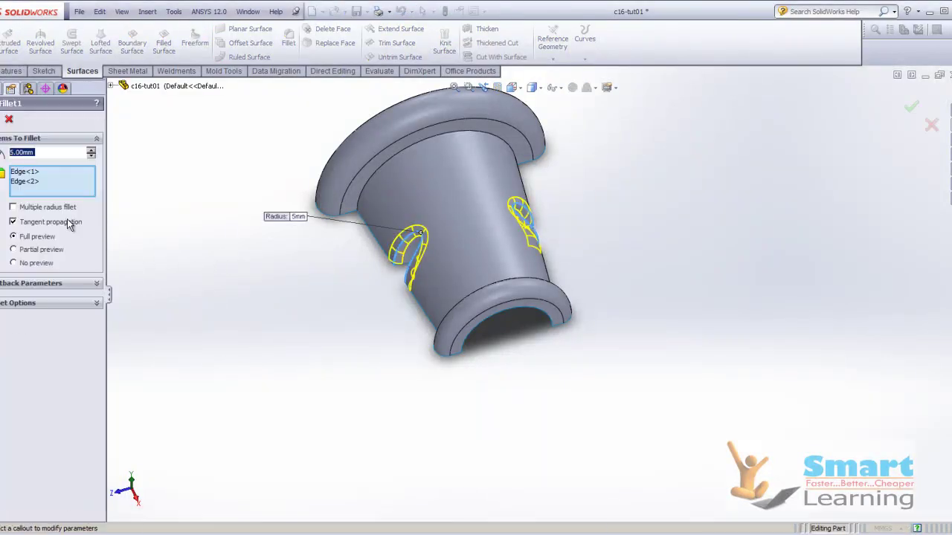
pyautogui.press('Return')
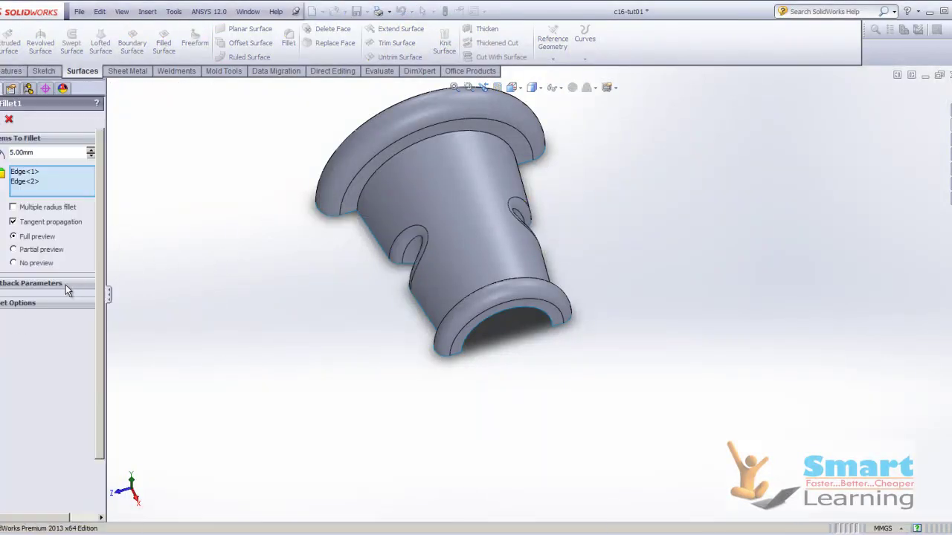
# Roll the feature history forward past Plane1 and Surface-Loft1.
pyautogui.moveTo(57, 266); pyautogui.dragTo(57, 277)
pyautogui.moveTo(347, 354); pyautogui.dragTo(418, 223, button='middle')
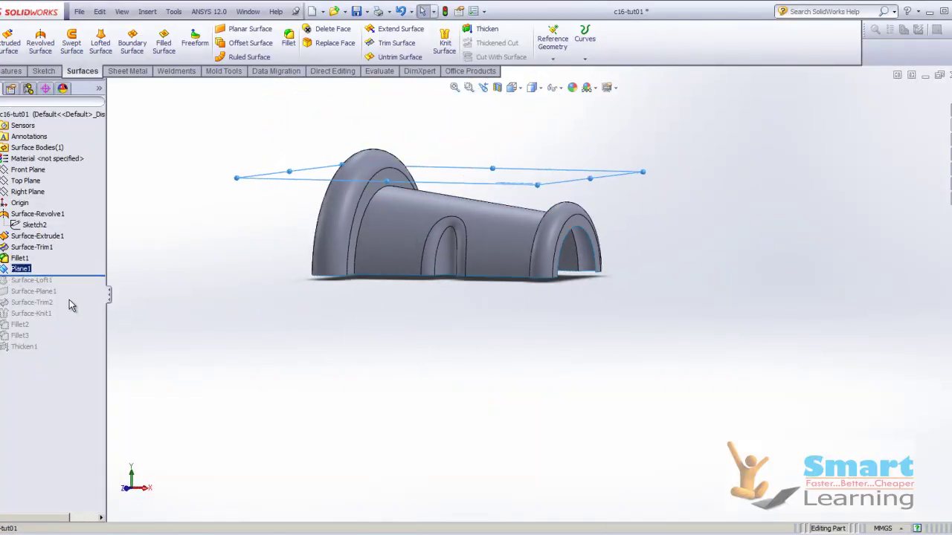
pyautogui.moveTo(66, 283); pyautogui.dragTo(45, 289)
pyautogui.moveTo(313, 330); pyautogui.dragTo(329, 419, button='middle')
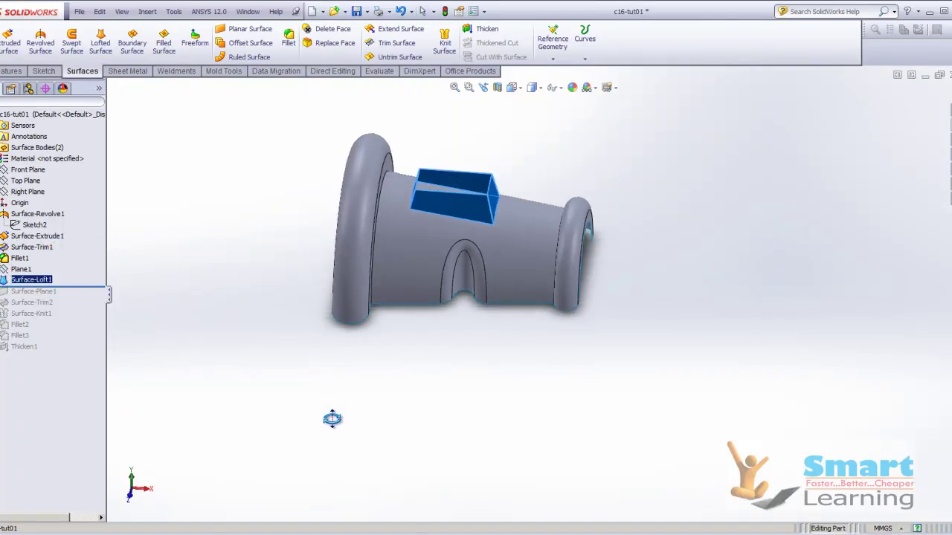
# Review the loft's definition, checking the Sketch5 and Curve1 profiles, and close it.
pyautogui.rightClick(32, 281)
pyautogui.click(35, 247)
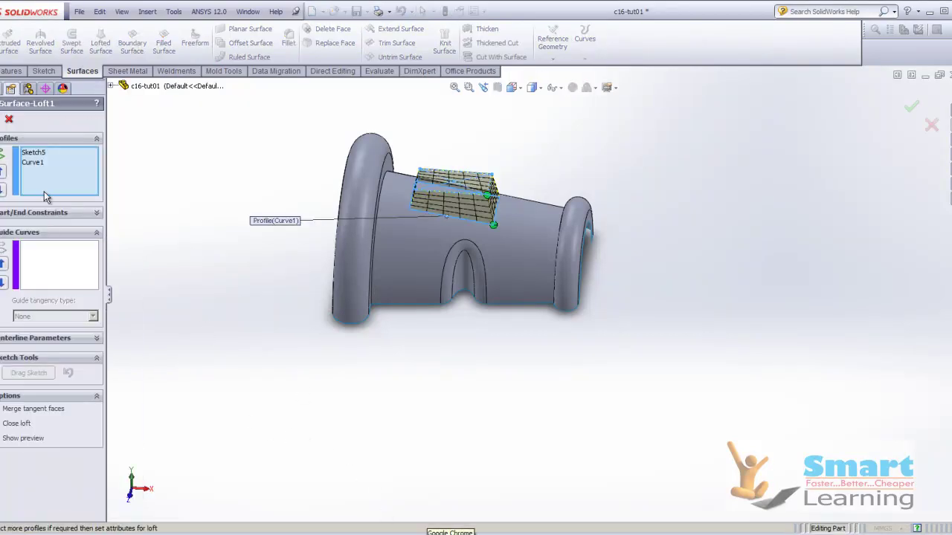
pyautogui.click(34, 153)
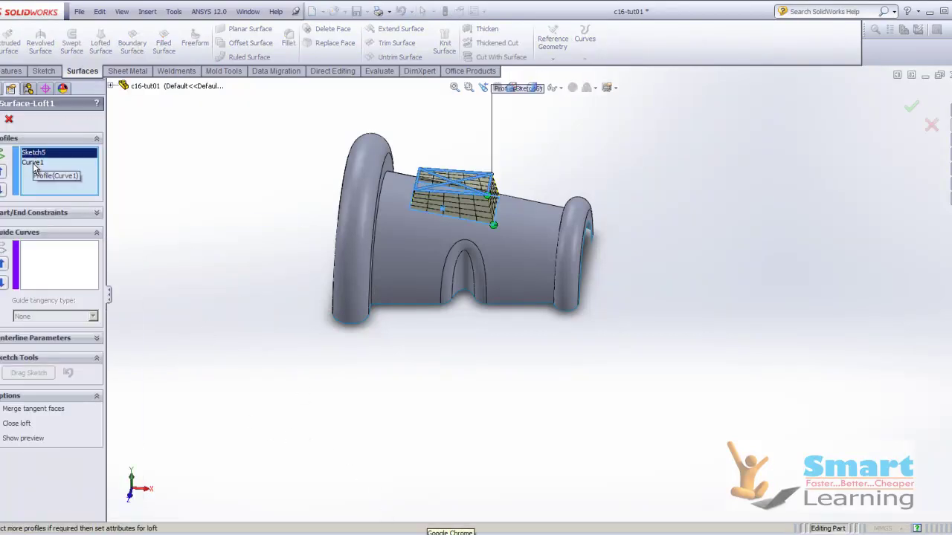
pyautogui.click(33, 164)
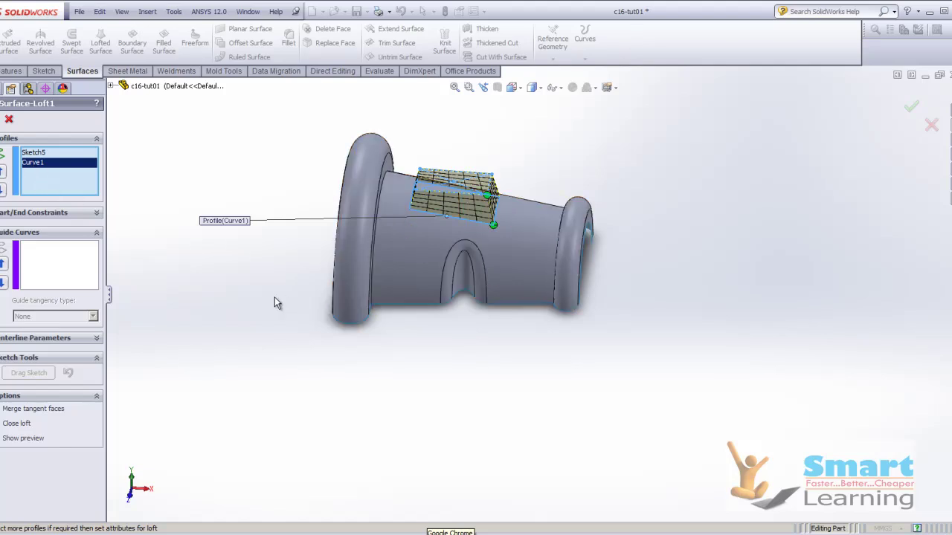
pyautogui.moveTo(274, 302); pyautogui.dragTo(258, 268, button='middle')
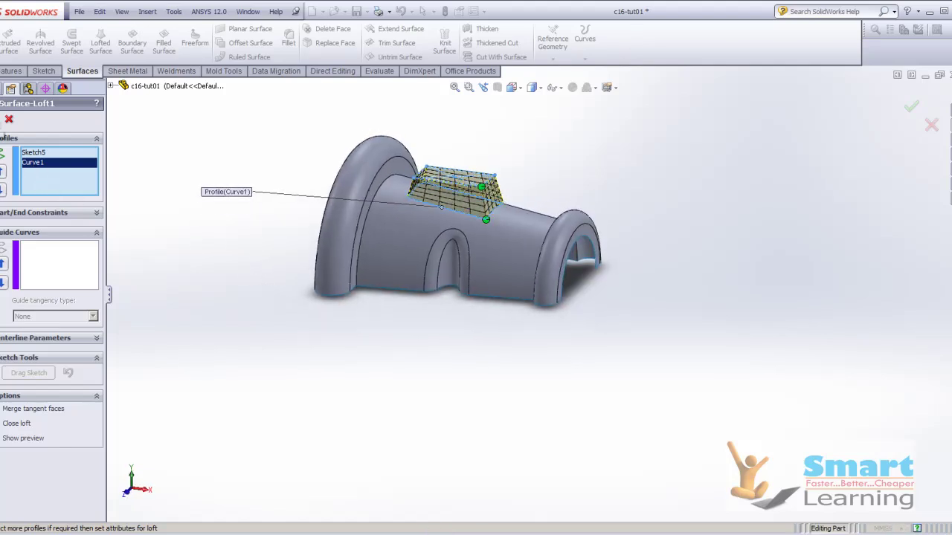
pyautogui.click(1, 123)
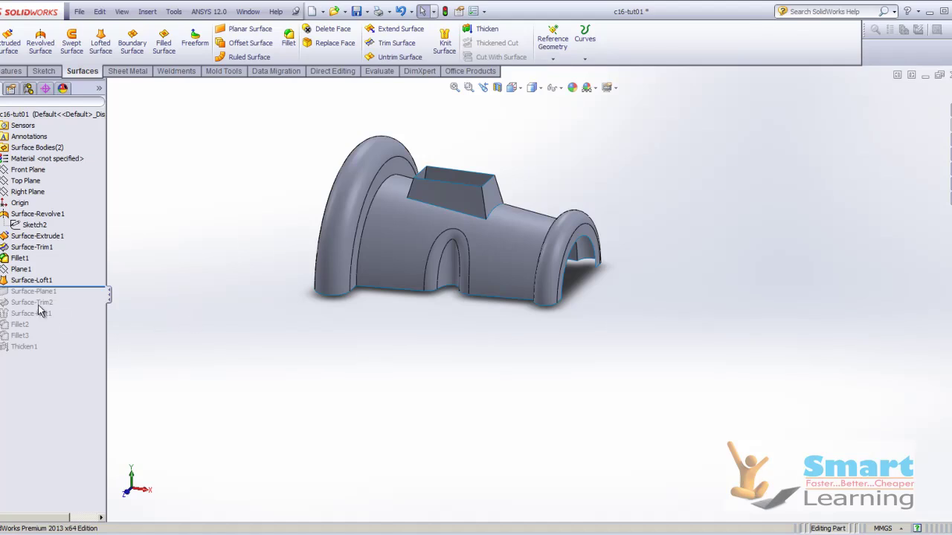
# Inspect the geometry behind Surface-Loft1 by highlighting Sketch5, Curve1 and the Sketch4 nested under the curve.
pyautogui.click(0, 280)
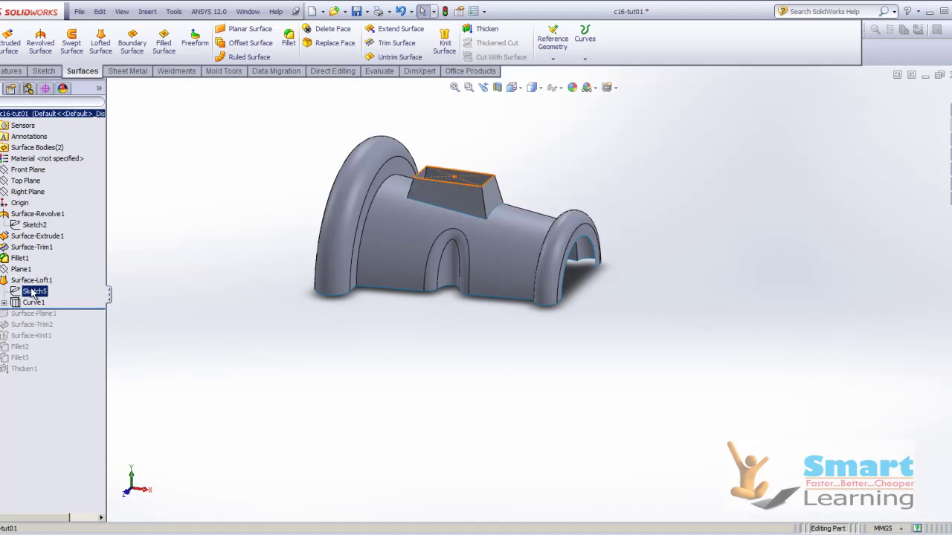
pyautogui.click(30, 303)
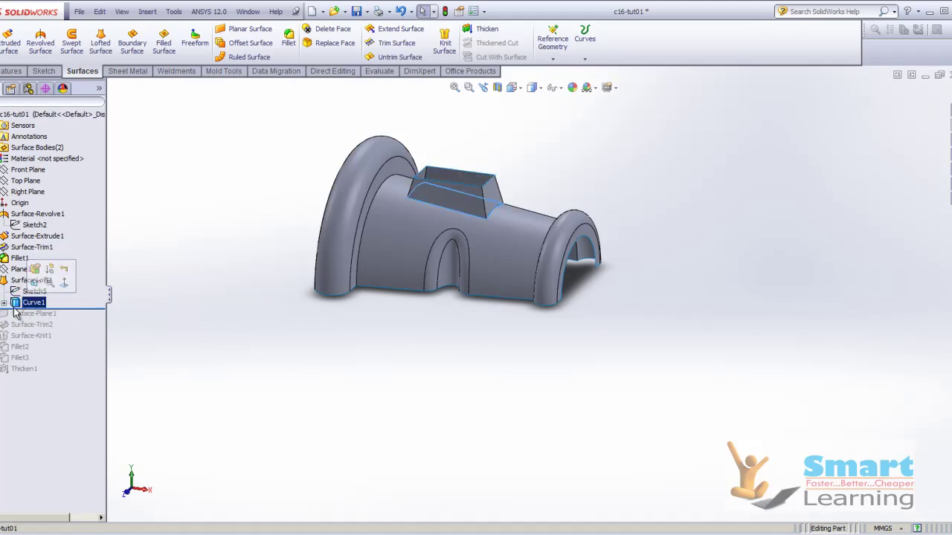
pyautogui.click(3, 304)
pyautogui.click(46, 312)
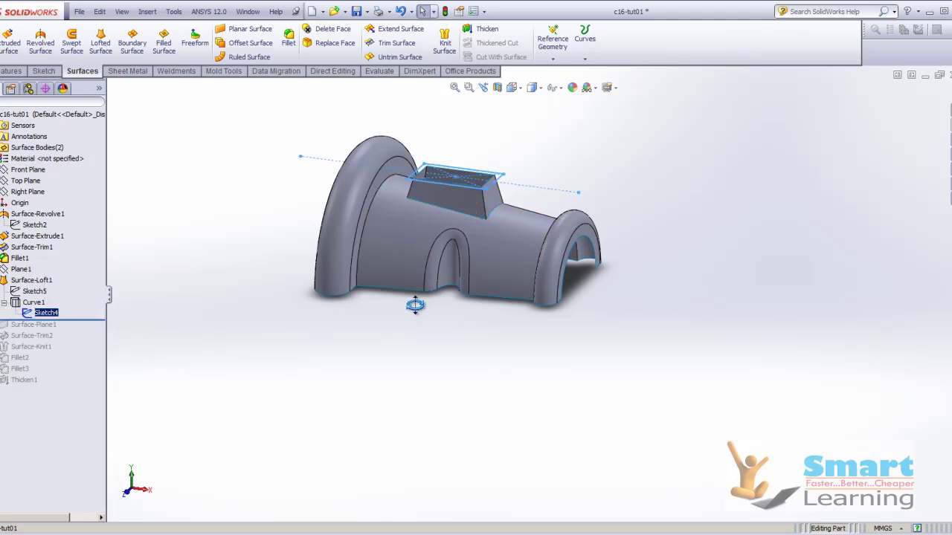
pyautogui.moveTo(416, 304)
pyautogui.mouseDown(button='middle')
pyautogui.moveTo(417, 238)
pyautogui.moveTo(419, 314)
pyautogui.mouseUp(button='middle')
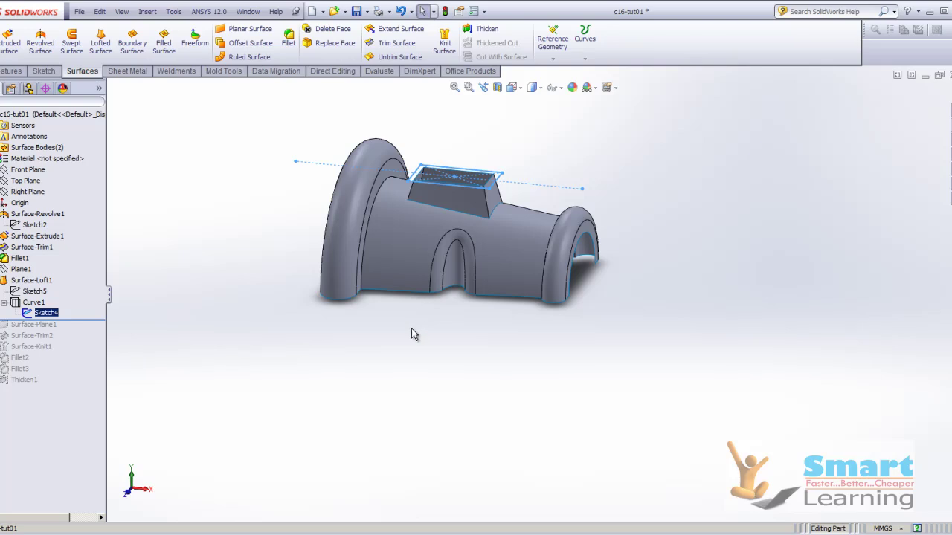
pyautogui.click(166, 298)
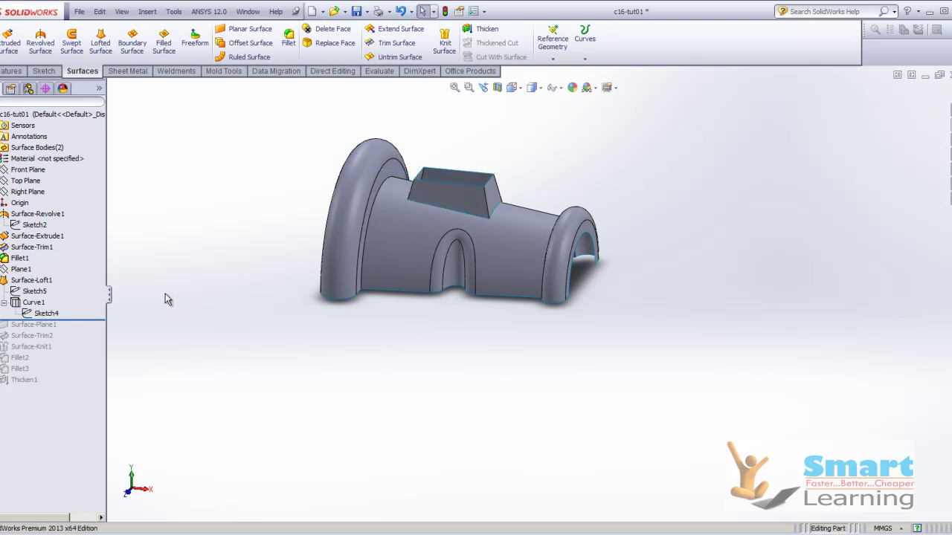
# Collapse the loft's entries in the feature tree and highlight Plane1 to check its position relative to the model.
pyautogui.click(2, 279)
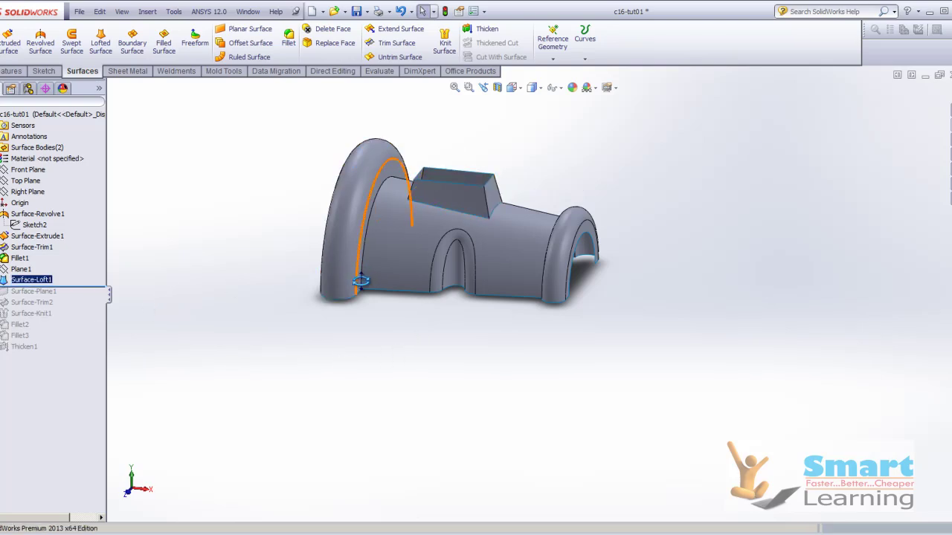
pyautogui.moveTo(359, 272); pyautogui.dragTo(374, 296, button='middle')
pyautogui.click(20, 269)
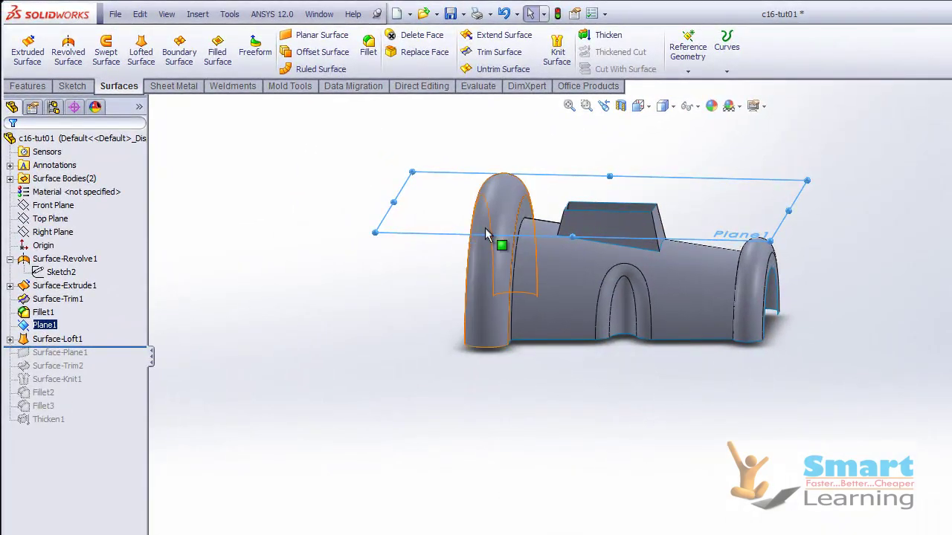
# Roll the feature history forward past Surface-Plane1 and Surface-Trim2, highlighting Surface-Plane1 on the model along the way.
pyautogui.click(357, 368)
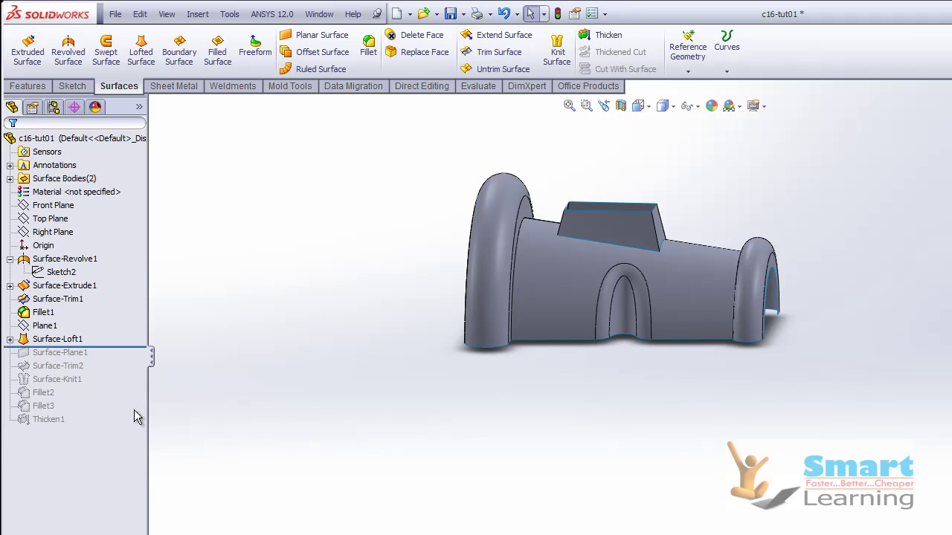
pyautogui.moveTo(113, 348); pyautogui.dragTo(112, 362)
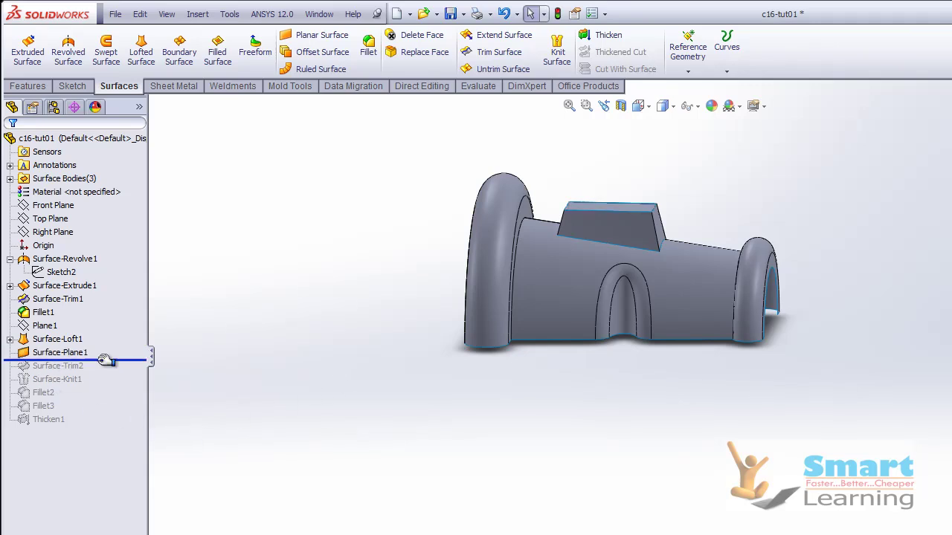
pyautogui.click(69, 354)
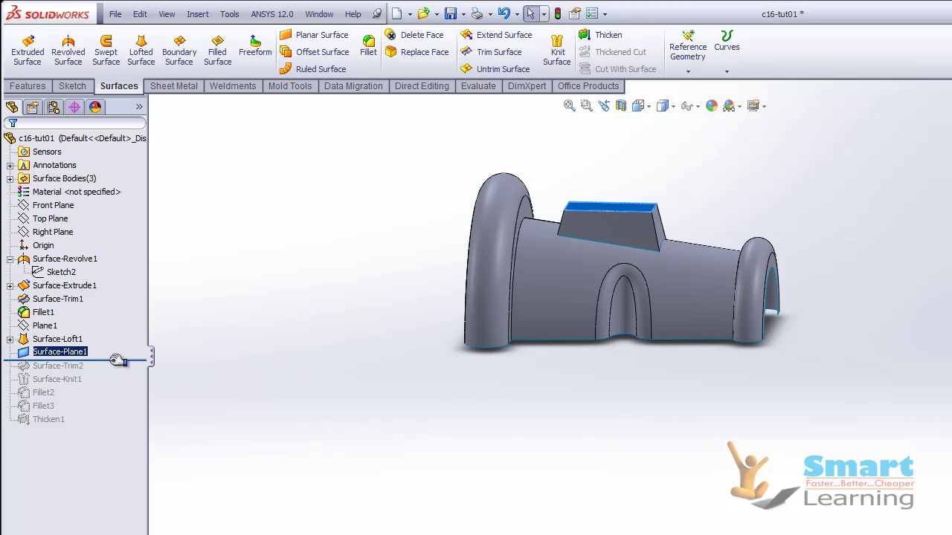
pyautogui.moveTo(117, 361); pyautogui.dragTo(120, 366)
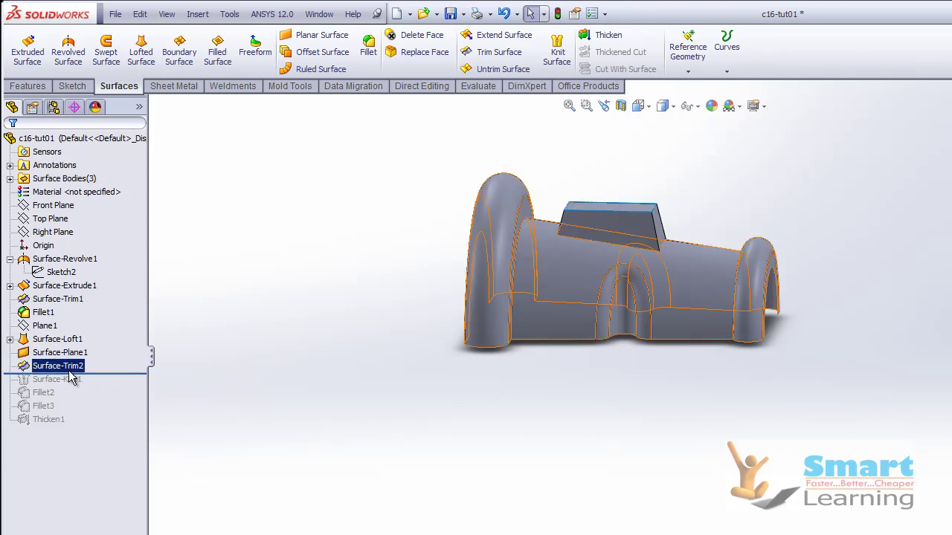
pyautogui.moveTo(530, 405); pyautogui.dragTo(542, 148, button='middle')
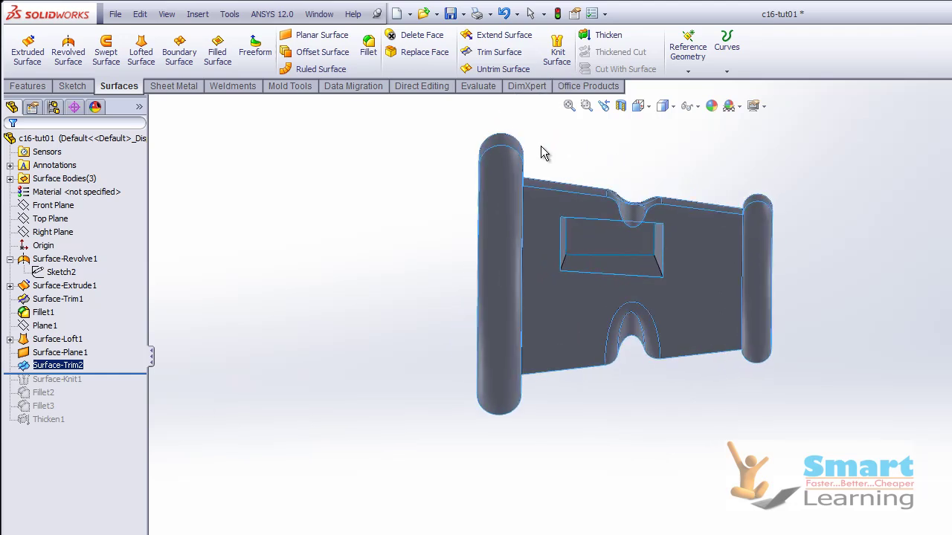
# Open Surface-Trim2's definition and examine its mutual trimming surfaces, Surface-Loft1 and Fillet1, and the kept piece Fillet1-Trim0.
pyautogui.rightClick(67, 366)
pyautogui.click(77, 323)
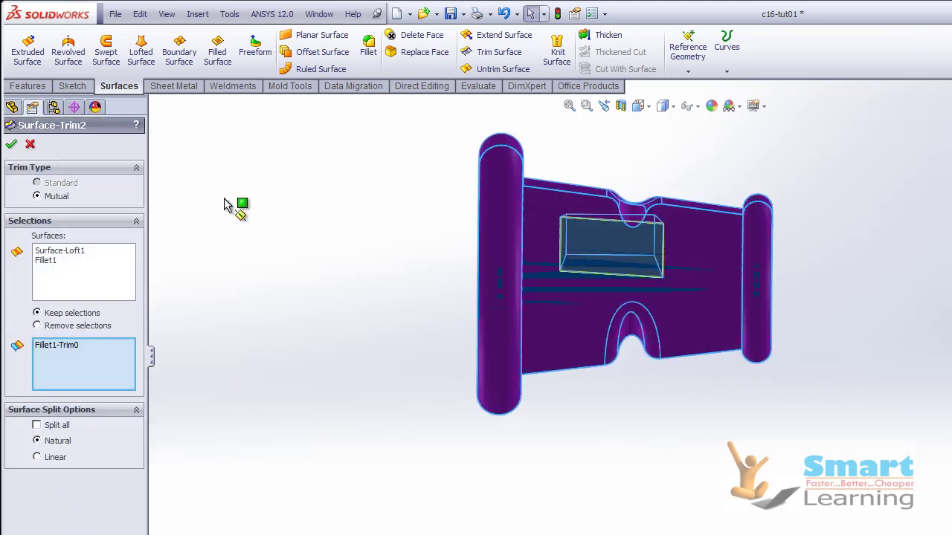
pyautogui.click(71, 252)
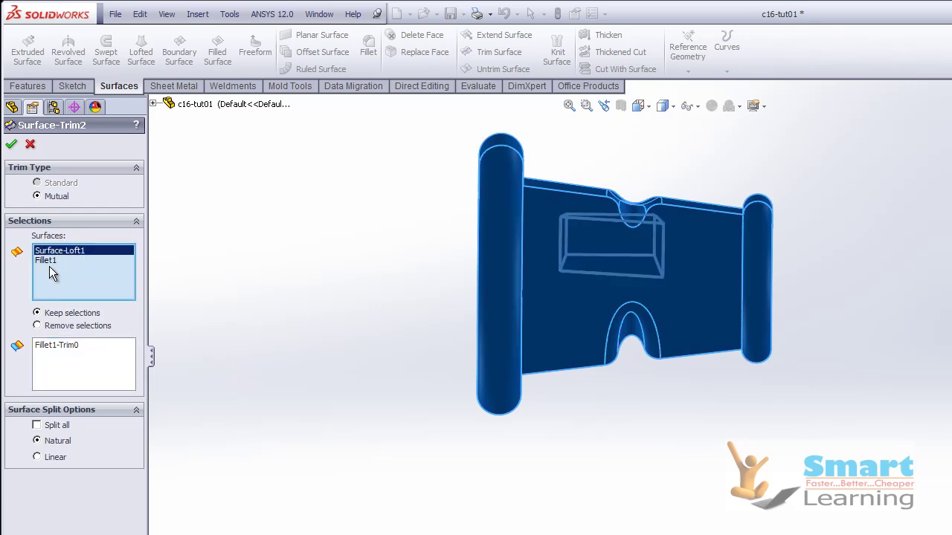
pyautogui.click(55, 349)
pyautogui.moveTo(186, 371); pyautogui.dragTo(641, 344, button='middle')
pyautogui.scroll(-5, 622, 265)
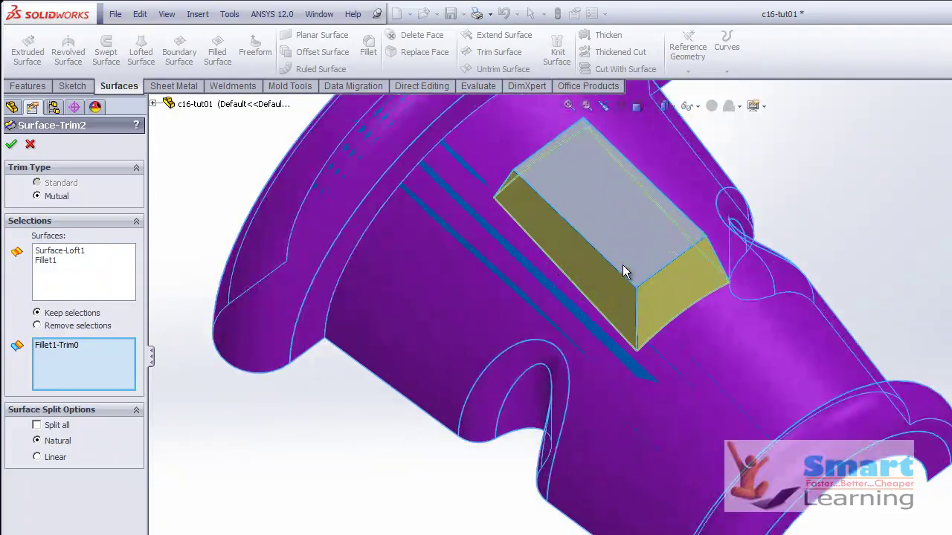
pyautogui.scroll(2, 441, 334)
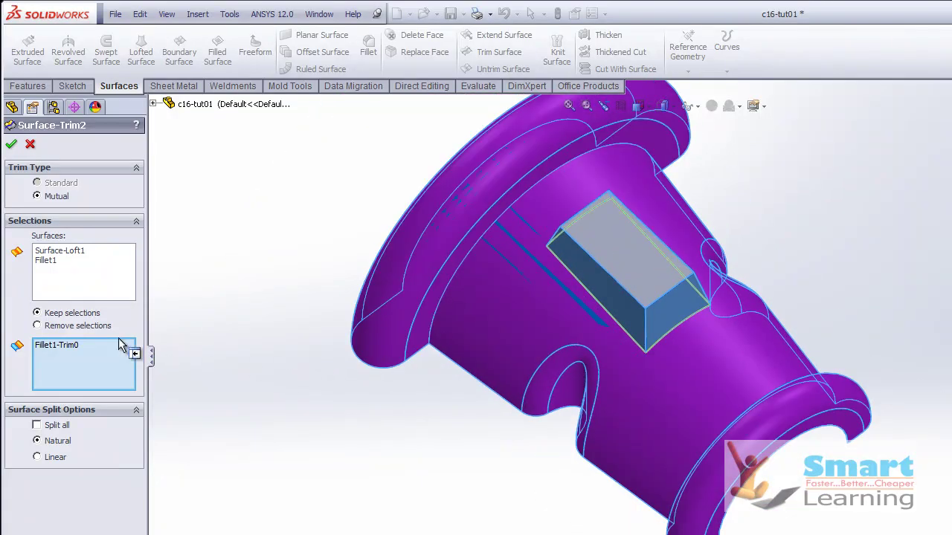
# Delete the kept piece Fillet1-Trim0 and both trimming surfaces, Surface-Loft1 and Fillet1, from Surface-Trim2's selections, and discard the edit.
pyautogui.rightClick(67, 351)
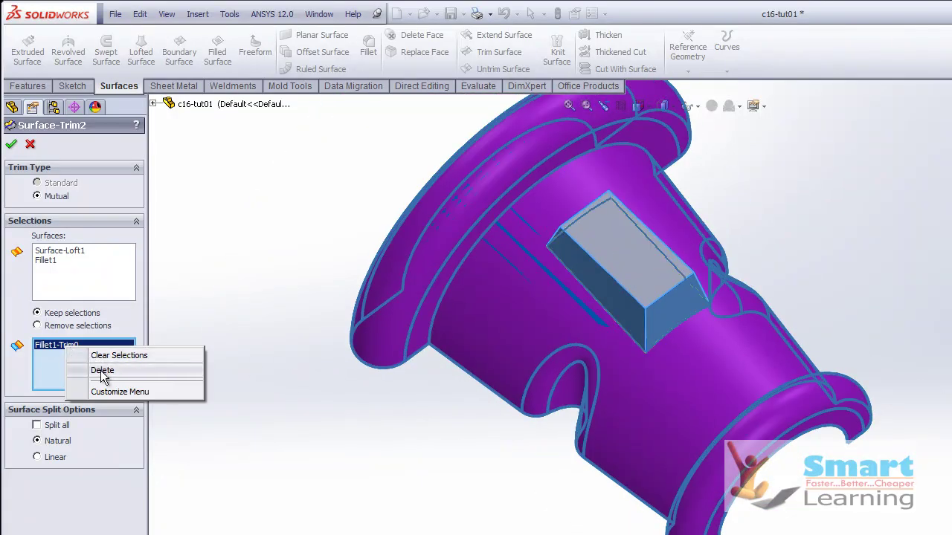
pyautogui.click(102, 369)
pyautogui.moveTo(465, 395); pyautogui.dragTo(508, 369, button='middle')
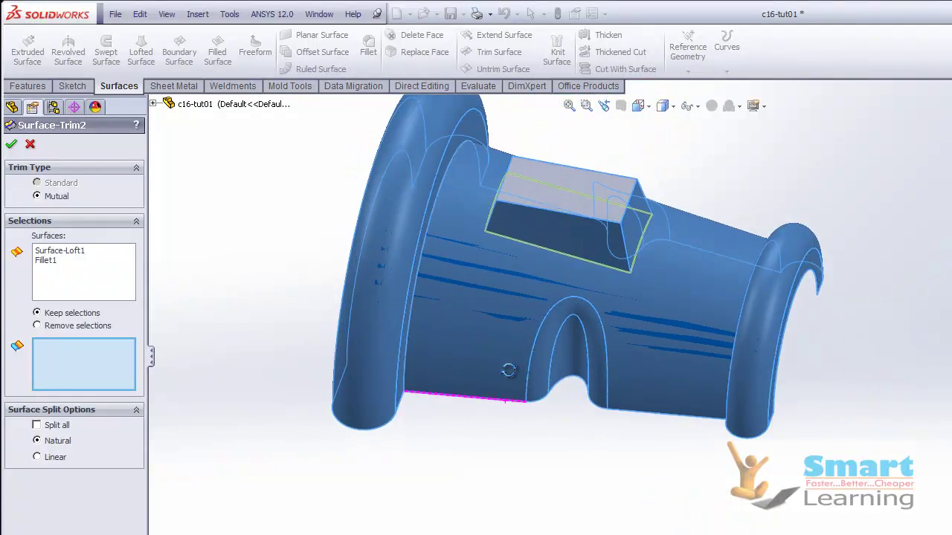
pyautogui.rightClick(70, 253)
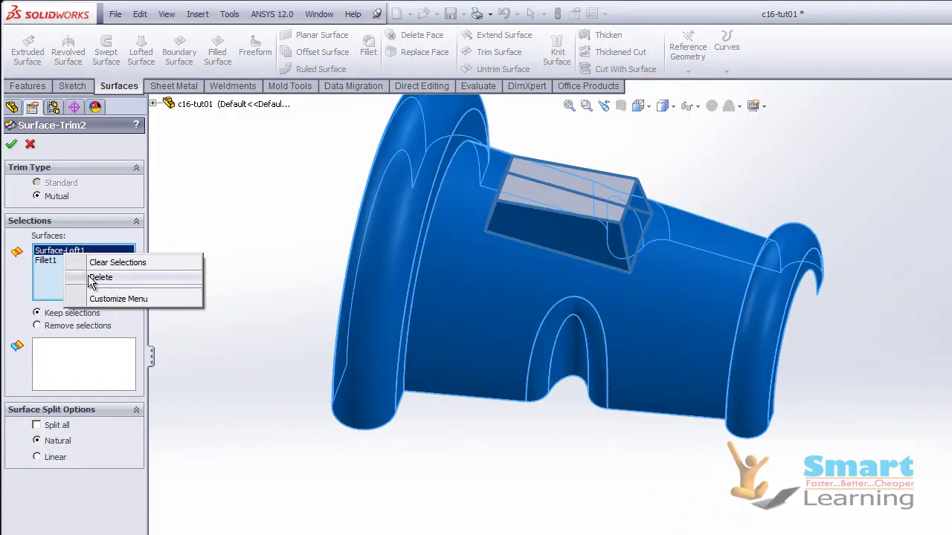
pyautogui.click(195, 283)
pyautogui.rightClick(49, 264)
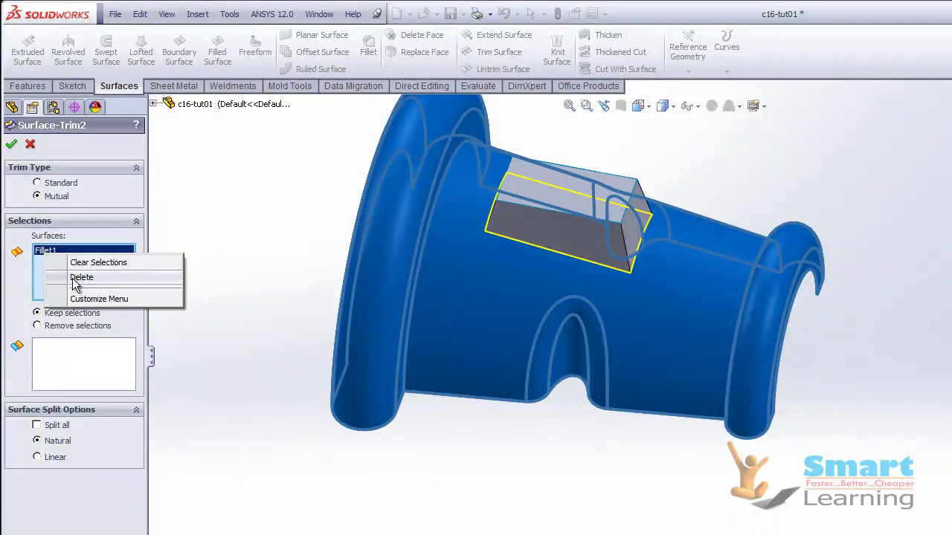
pyautogui.click(74, 279)
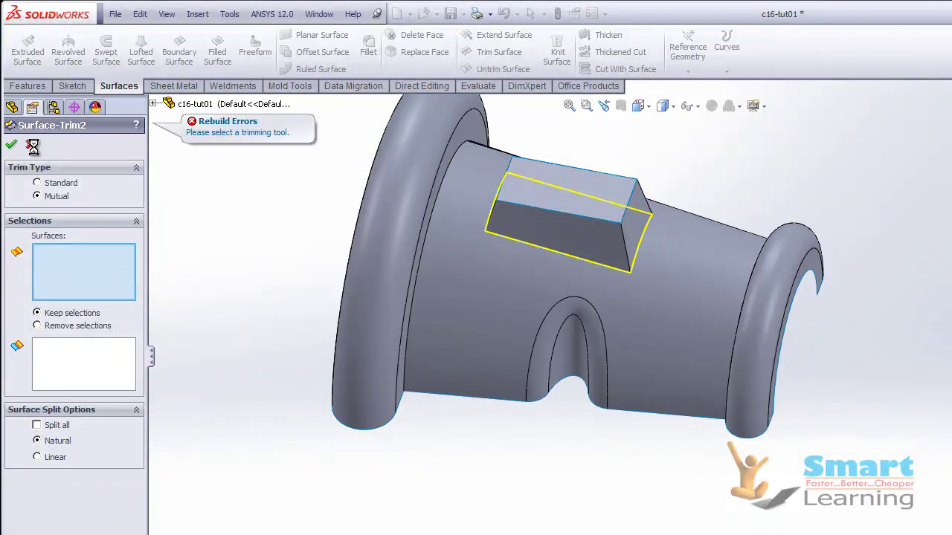
# Roll the feature history back to just before Surface-Trim2 and check the untrimmed base surface under the raised loft.
pyautogui.click(72, 366)
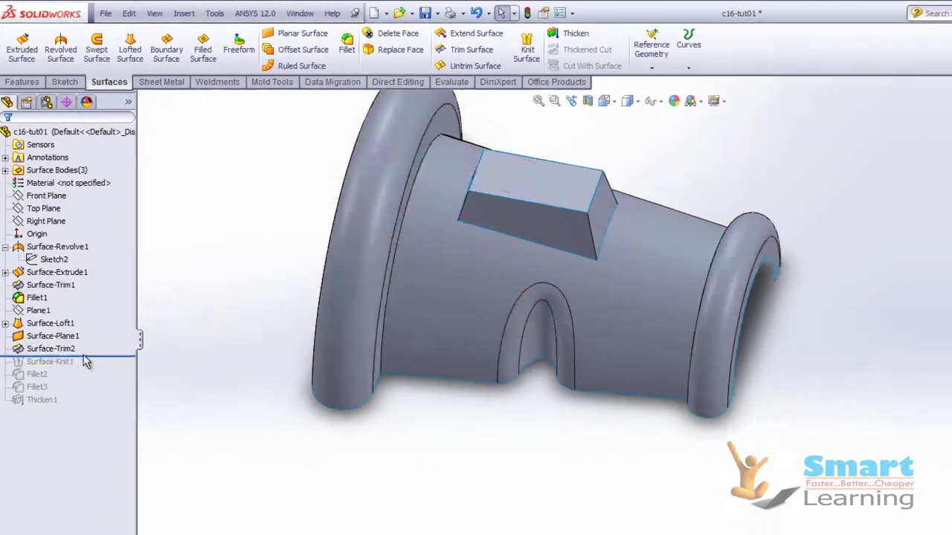
pyautogui.moveTo(85, 357); pyautogui.dragTo(100, 343)
pyautogui.moveTo(460, 380); pyautogui.dragTo(441, 86, button='middle')
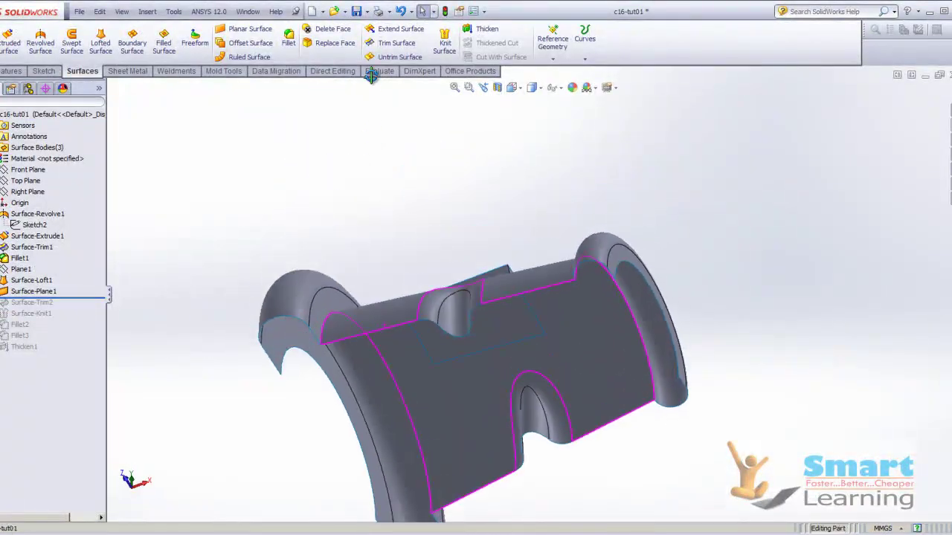
pyautogui.moveTo(370, 77); pyautogui.dragTo(538, 222, button='middle')
pyautogui.moveTo(636, 336); pyautogui.dragTo(567, 461, button='middle')
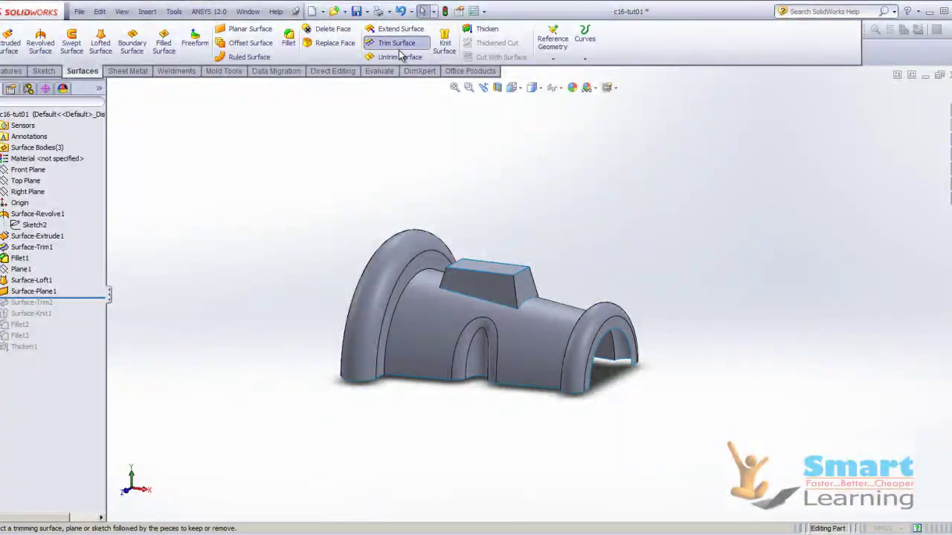
# Start a standard surface trim and try the Fillet1 body as the trim tool.
pyautogui.click(394, 43)
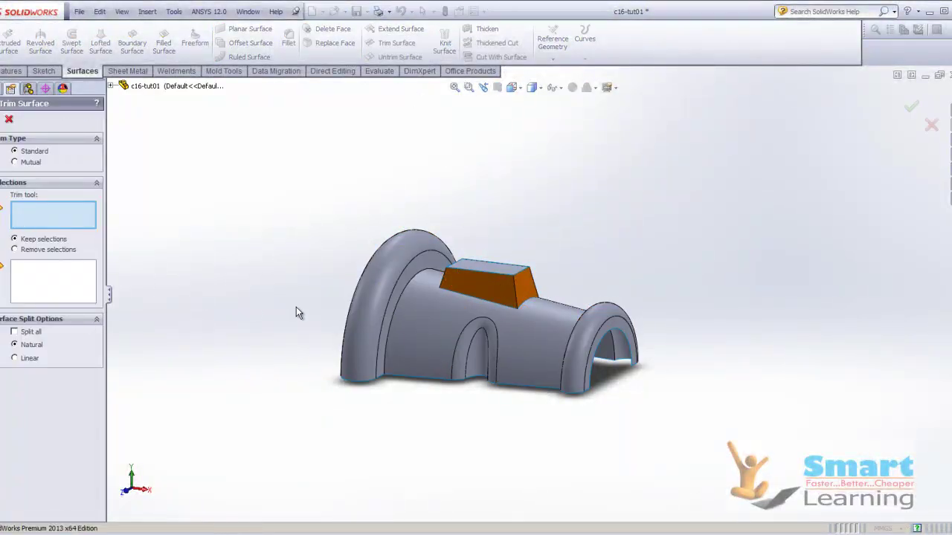
pyautogui.scroll(-8, 462, 297)
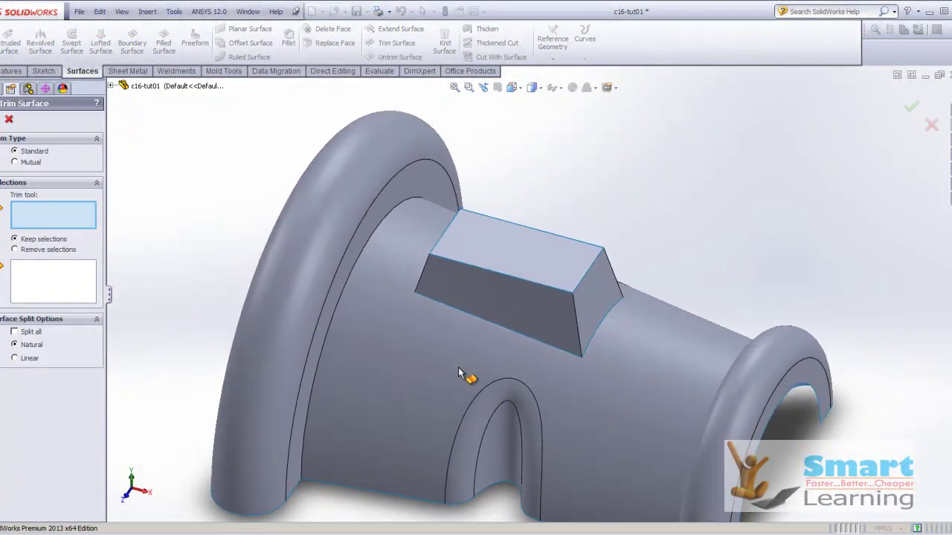
pyautogui.moveTo(484, 340); pyautogui.dragTo(526, 331, button='middle')
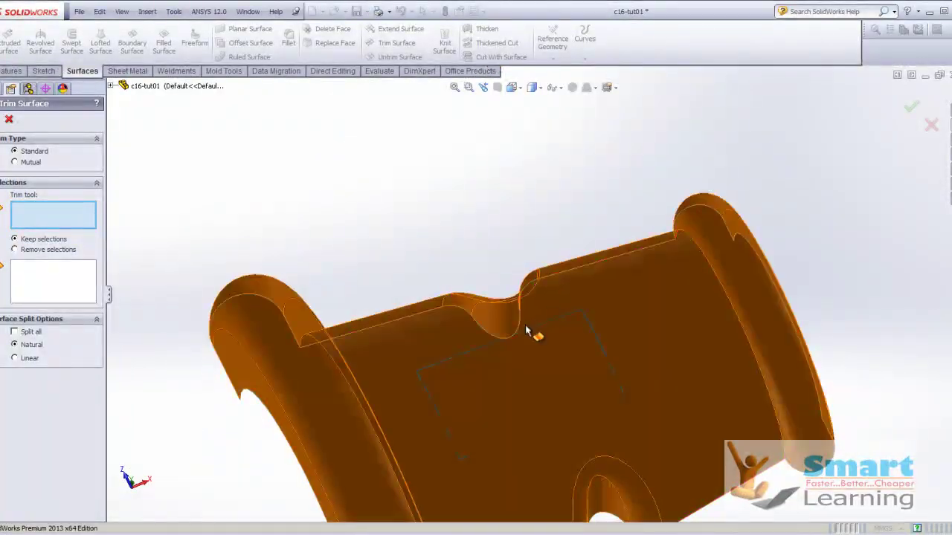
pyautogui.click(512, 384)
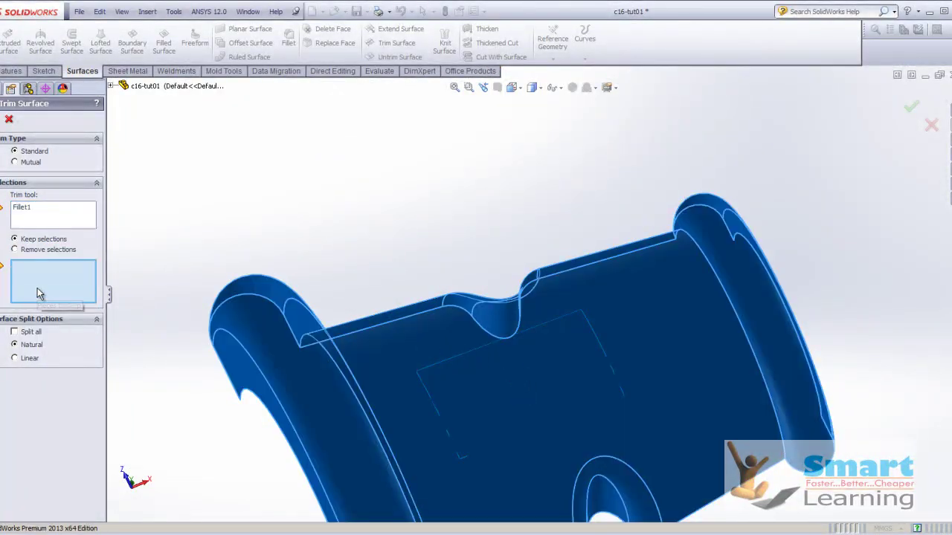
pyautogui.moveTo(329, 291); pyautogui.dragTo(339, 476, button='middle')
pyautogui.scroll(1, 488, 359)
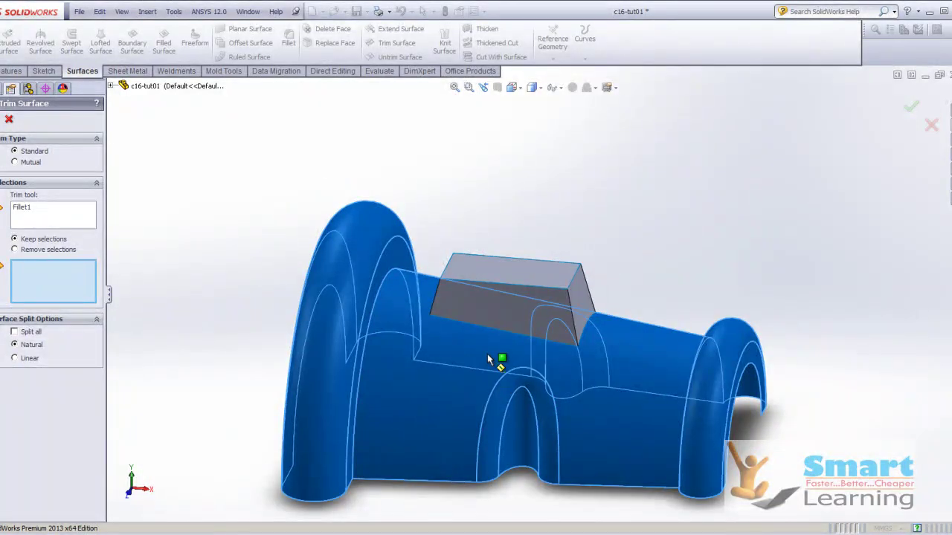
# Replace the trim tool with Surface-Loft1 and trim the base surface, keeping the region outside the loft's outline.
pyautogui.click(41, 217)
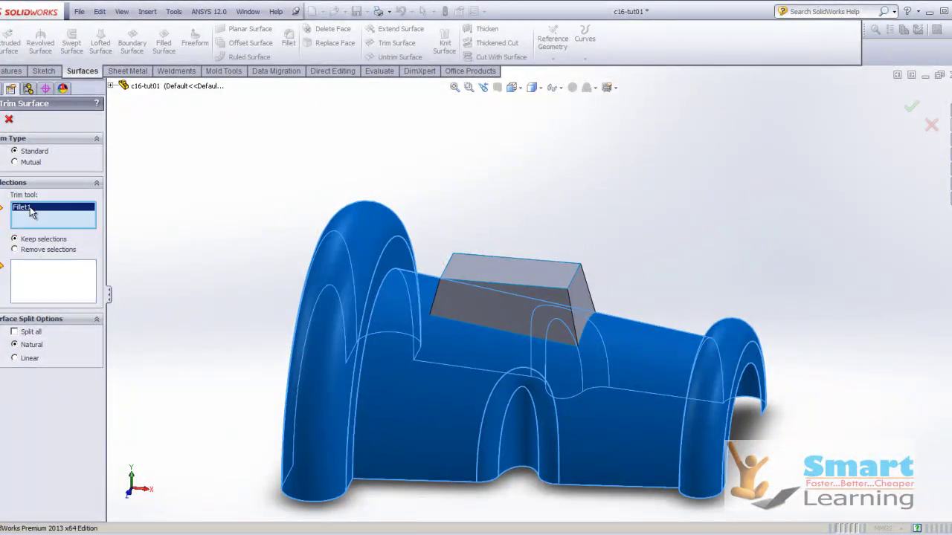
pyautogui.click(565, 296)
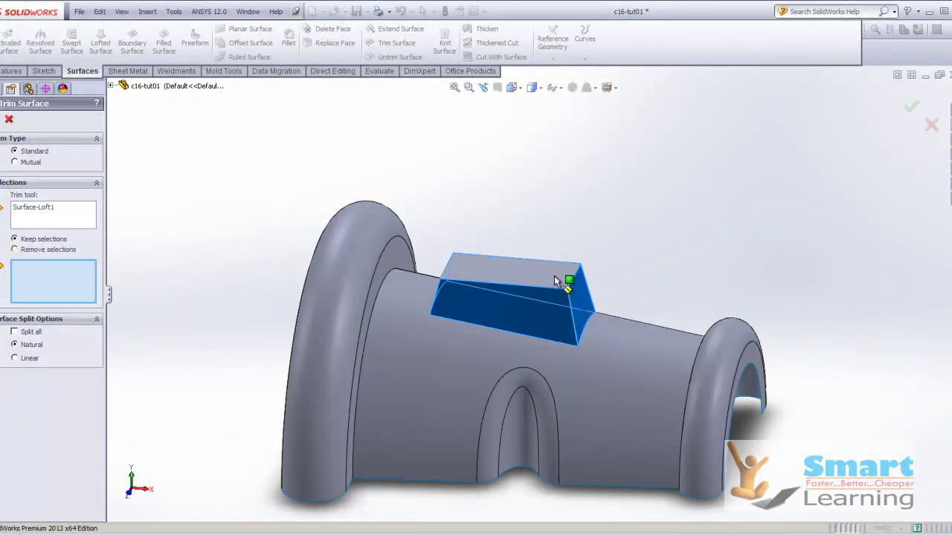
pyautogui.click(554, 281)
pyautogui.click(557, 283)
pyautogui.moveTo(557, 282); pyautogui.dragTo(520, 186, button='middle')
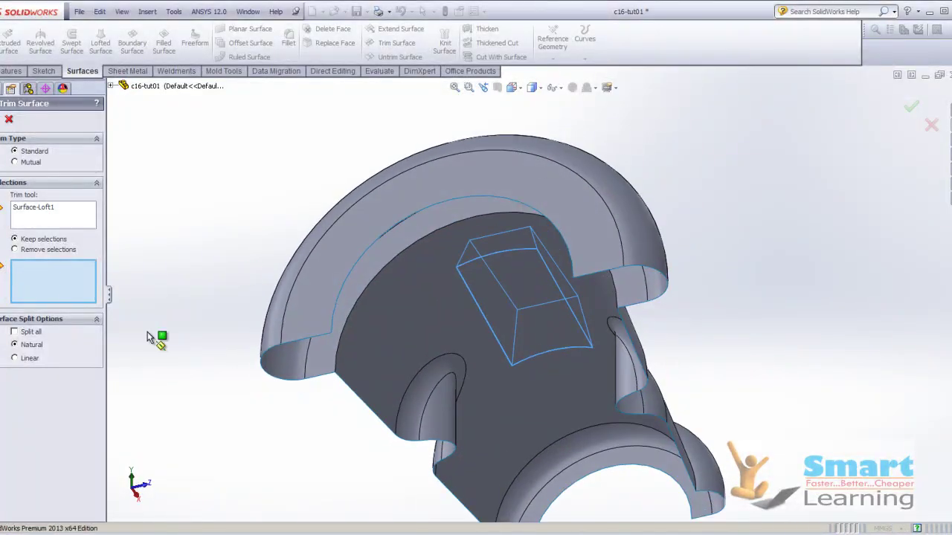
pyautogui.click(473, 330)
pyautogui.moveTo(563, 315); pyautogui.dragTo(546, 145, button='middle')
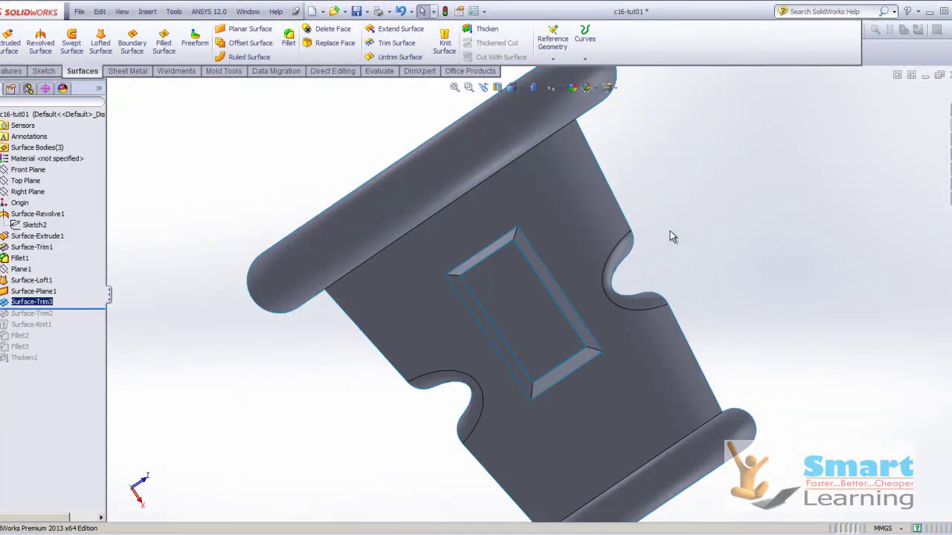
# Roll the feature history forward past the original Surface-Trim2, and undo both that rollback change and the newly added trim.
pyautogui.moveTo(696, 259); pyautogui.dragTo(625, 187, button='middle')
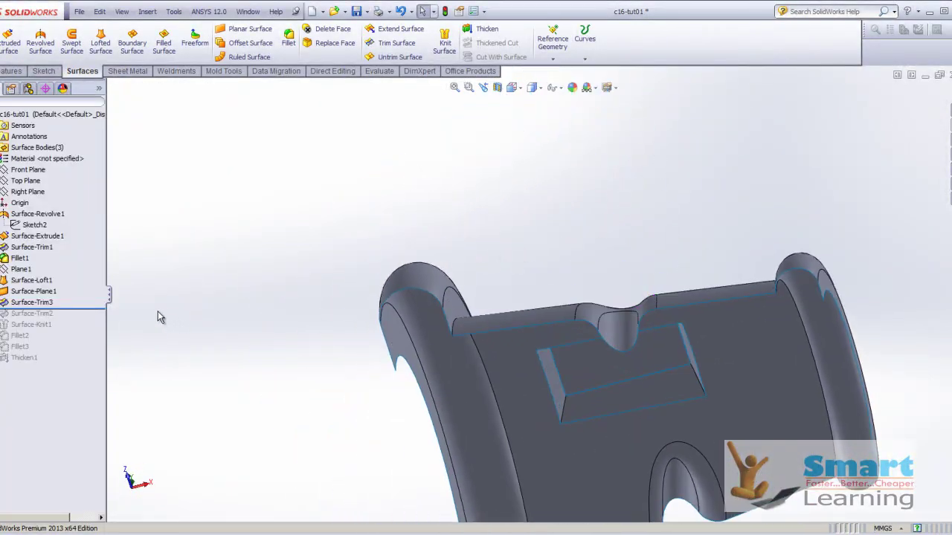
pyautogui.moveTo(67, 308); pyautogui.dragTo(68, 320)
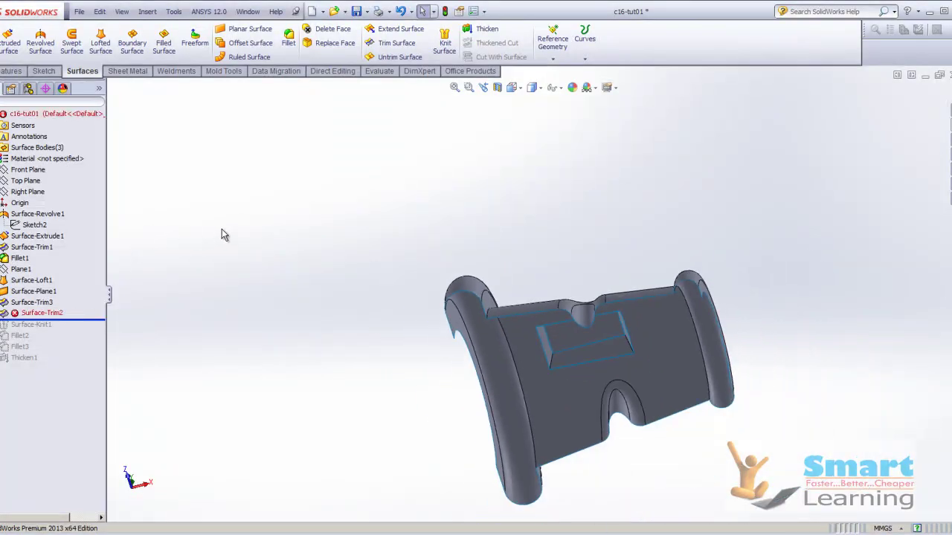
pyautogui.moveTo(459, 275); pyautogui.dragTo(433, 519, button='middle')
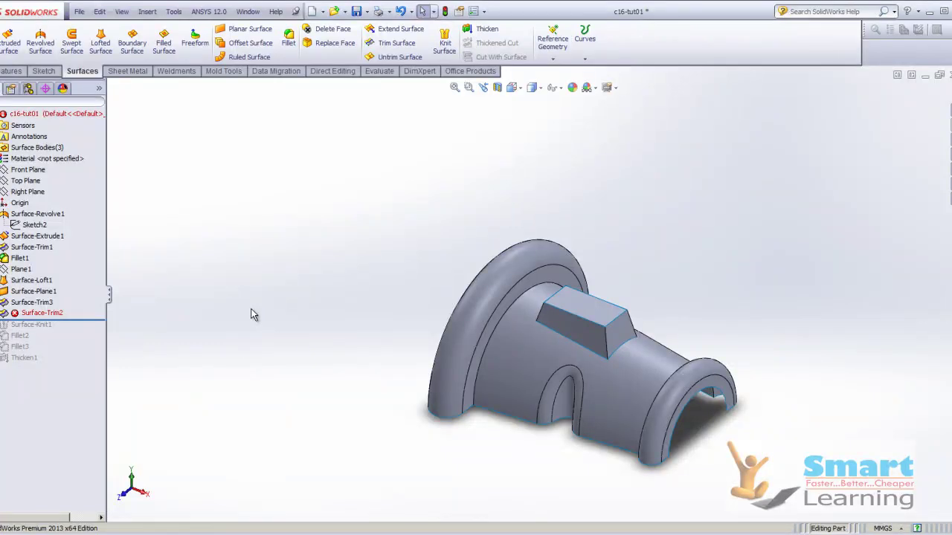
pyautogui.press('Up')
pyautogui.hotkey('ctrl', 'z')
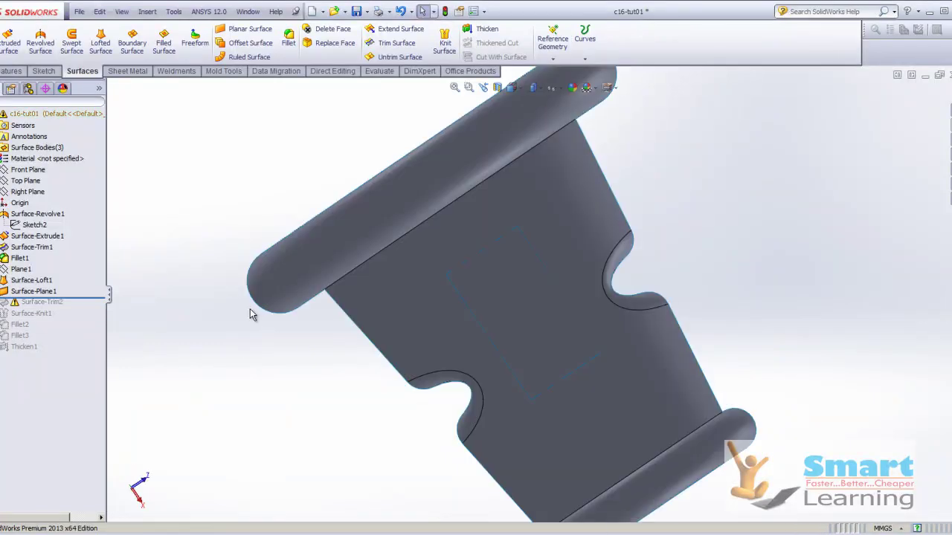
# Roll the feature history forward past Surface-Trim2 and Surface-Knit1, and select Surface-Trim2 to view the resulting model.
pyautogui.press('Down')
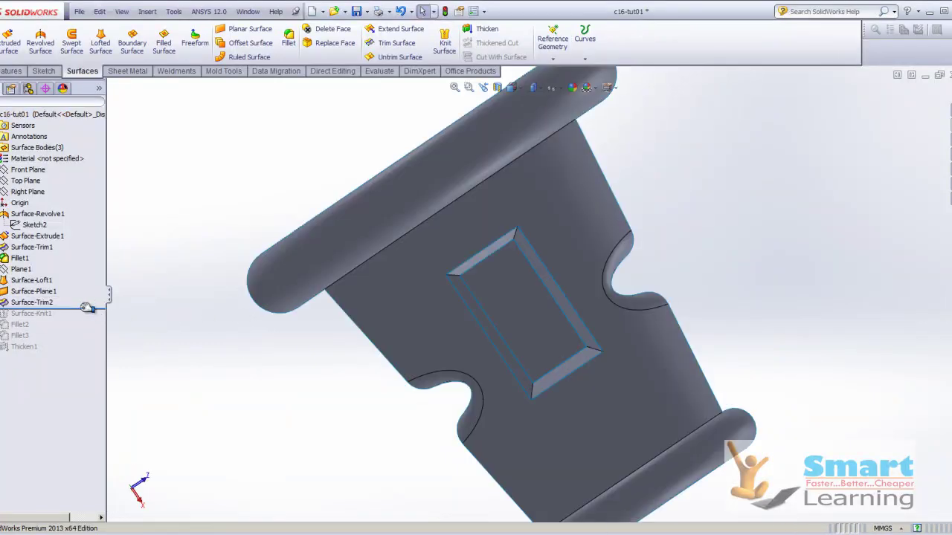
pyautogui.moveTo(87, 308); pyautogui.dragTo(87, 313)
pyautogui.click(43, 305)
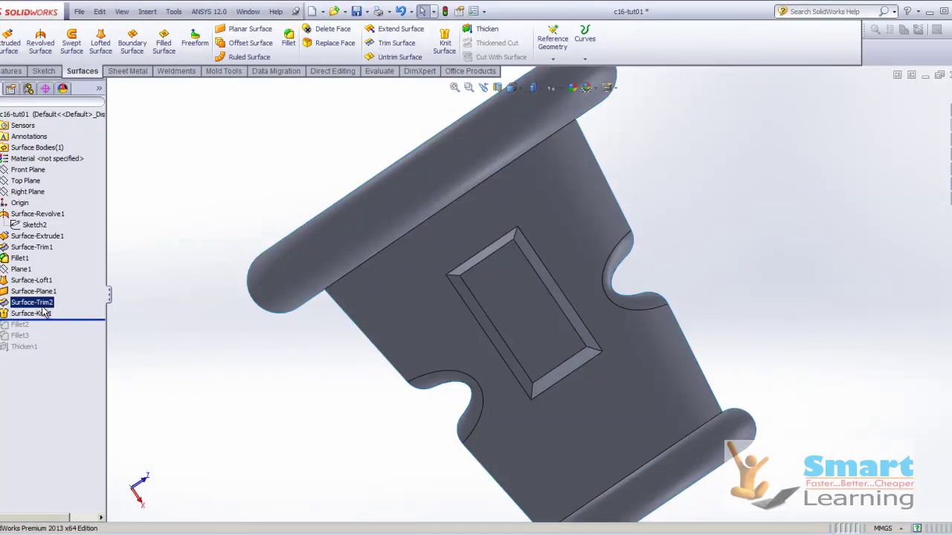
pyautogui.moveTo(323, 267); pyautogui.dragTo(249, 461, button='middle')
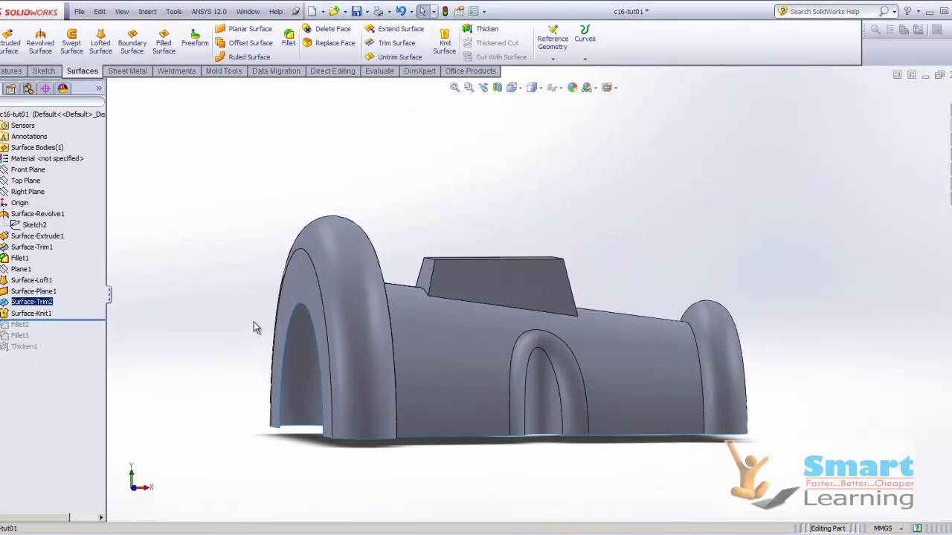
# Highlight Surface-Knit1 to inspect the faces it joins, and select Surface-Trim2 for comparison.
pyautogui.click(31, 313)
pyautogui.moveTo(223, 335); pyautogui.dragTo(289, 295, button='middle')
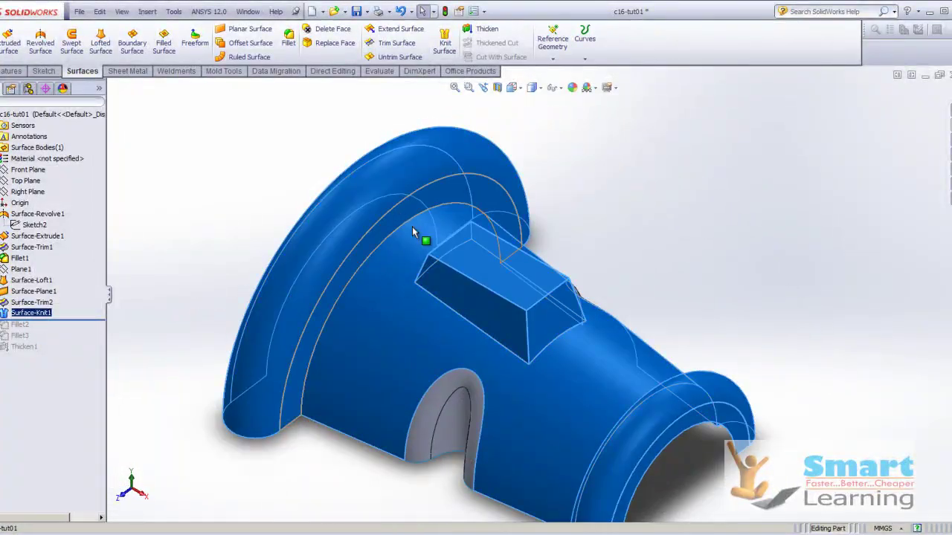
pyautogui.click(664, 230)
pyautogui.click(34, 303)
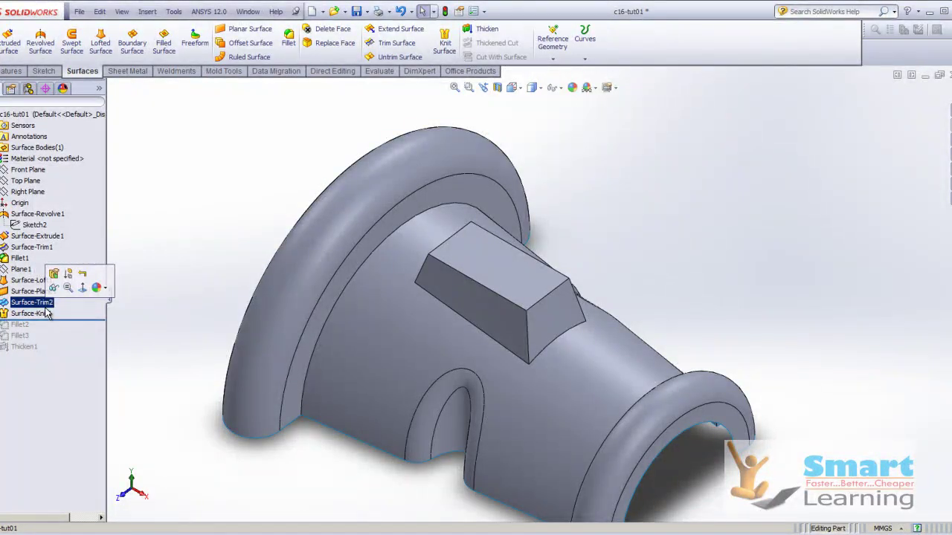
# Roll the feature history forward past Fillet2, Fillet3 and Thicken1, and inspect the thickened model from its inner side.
pyautogui.click(179, 285)
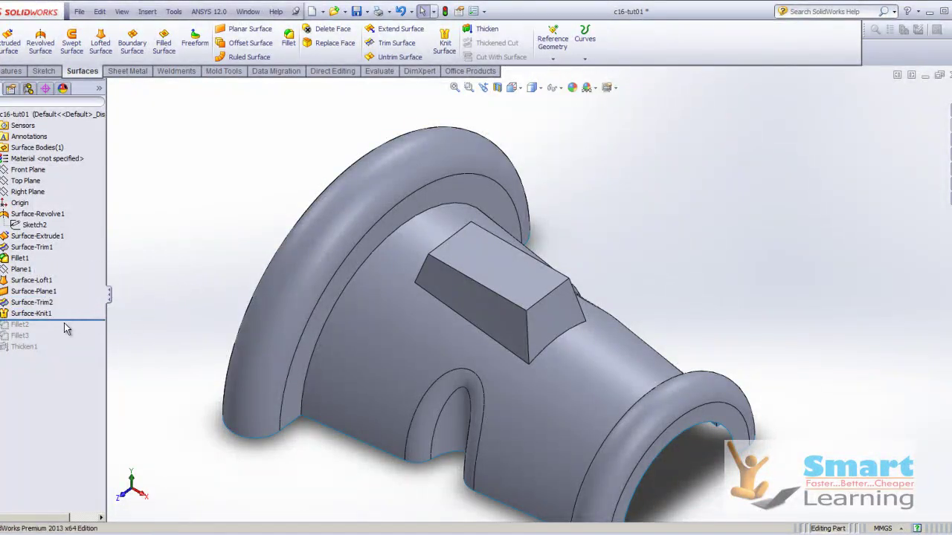
pyautogui.moveTo(73, 321); pyautogui.dragTo(60, 338)
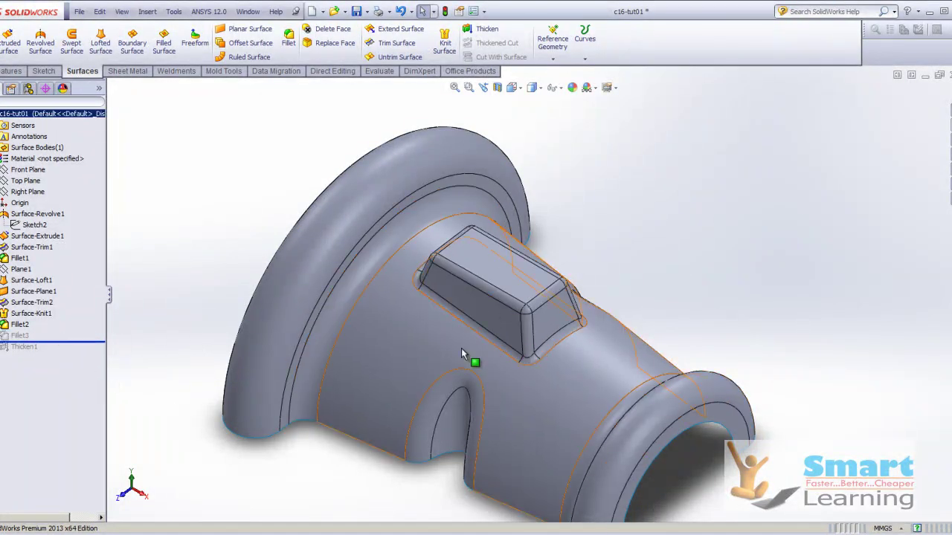
pyautogui.moveTo(60, 343); pyautogui.dragTo(60, 352)
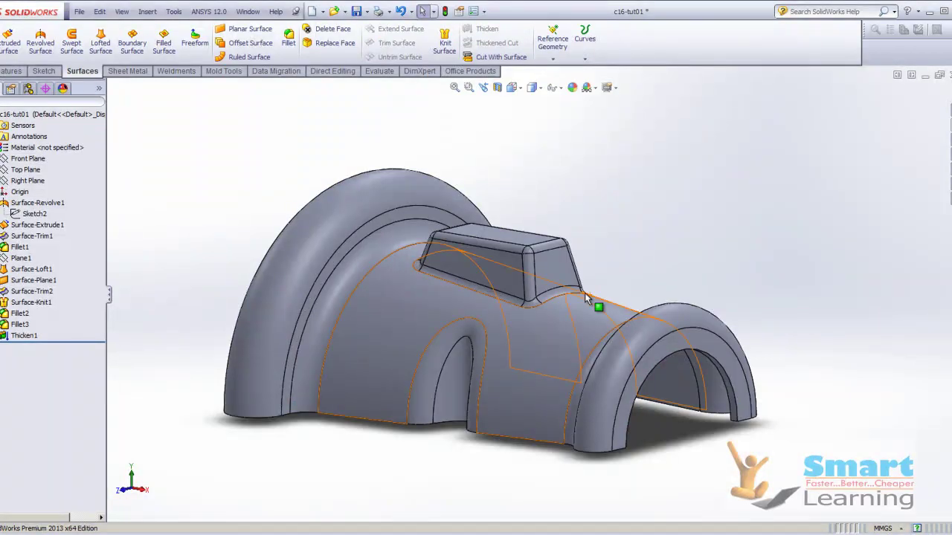
pyautogui.moveTo(601, 304); pyautogui.dragTo(500, 155, button='middle')
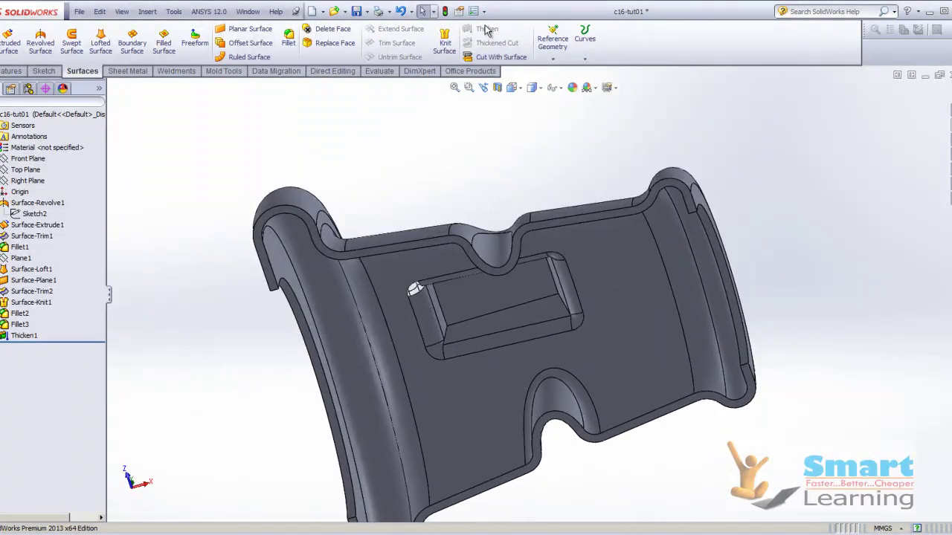
# Roll the feature history back to before Thicken1 and thicken the Fillet3 surface by 2 mm.
pyautogui.moveTo(67, 340); pyautogui.dragTo(104, 327)
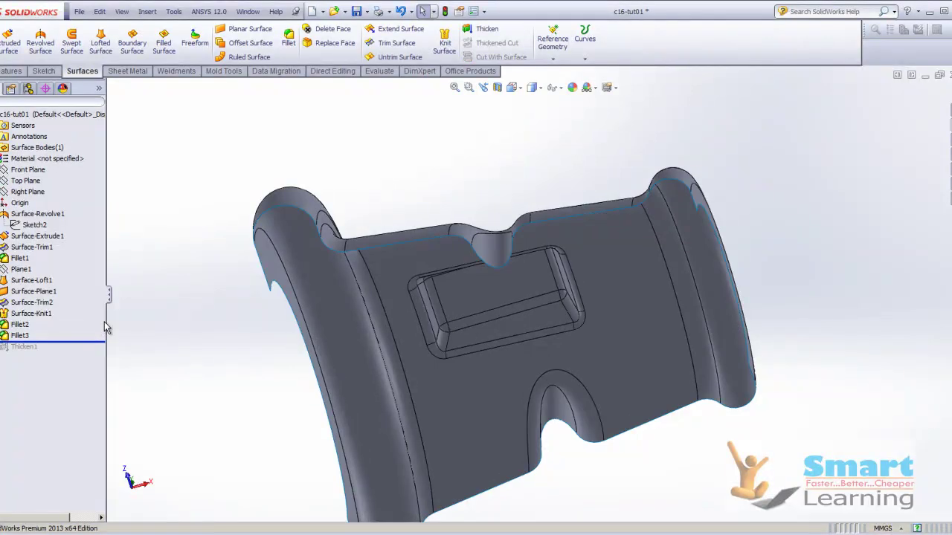
pyautogui.click(485, 32)
pyautogui.click(453, 301)
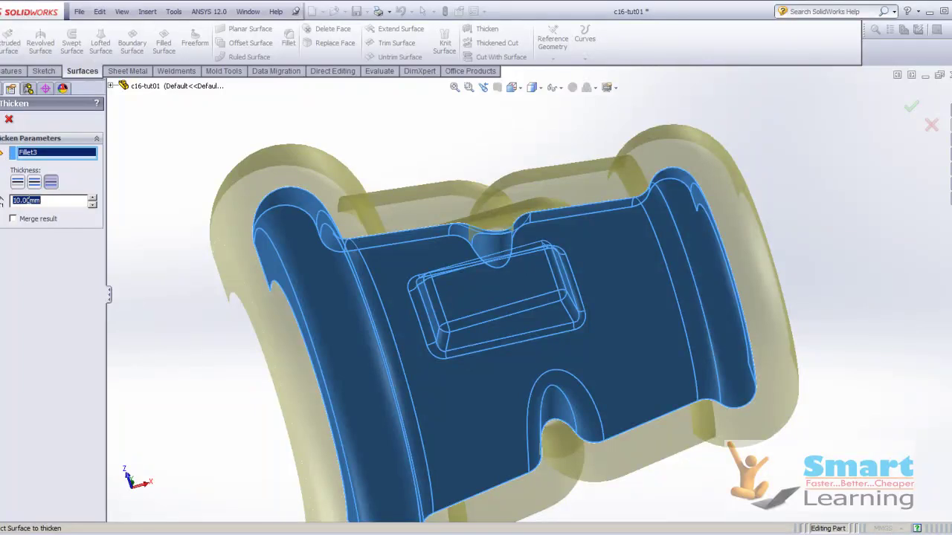
pyautogui.write('2')
pyautogui.press('Return')
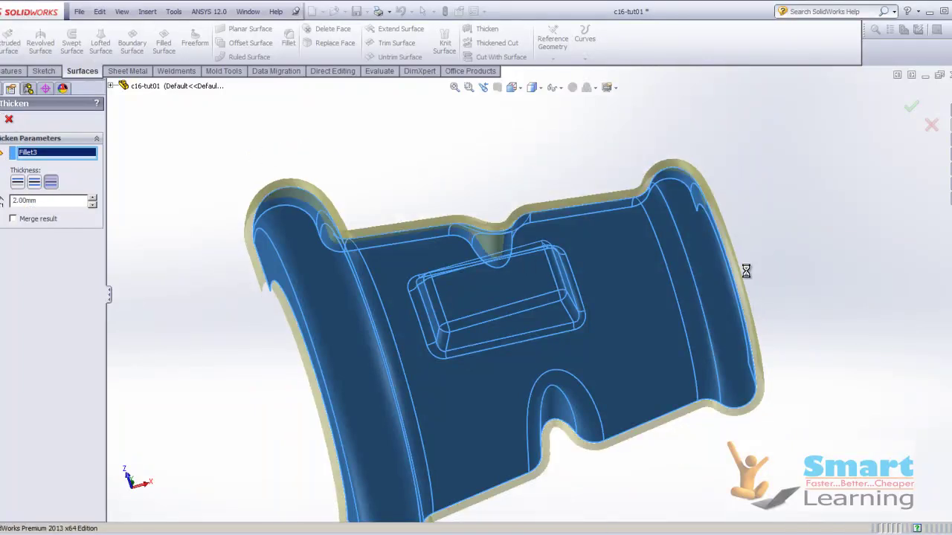
# Close the c16-tut01 part without saving its changes and open the c16-tut02 part.
pyautogui.click(949, 77)
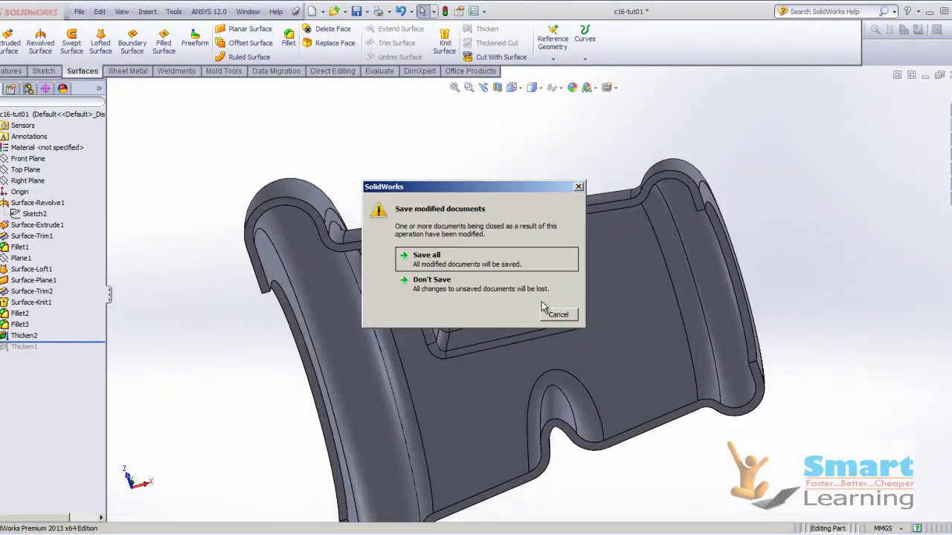
pyautogui.click(487, 288)
pyautogui.click(252, 11)
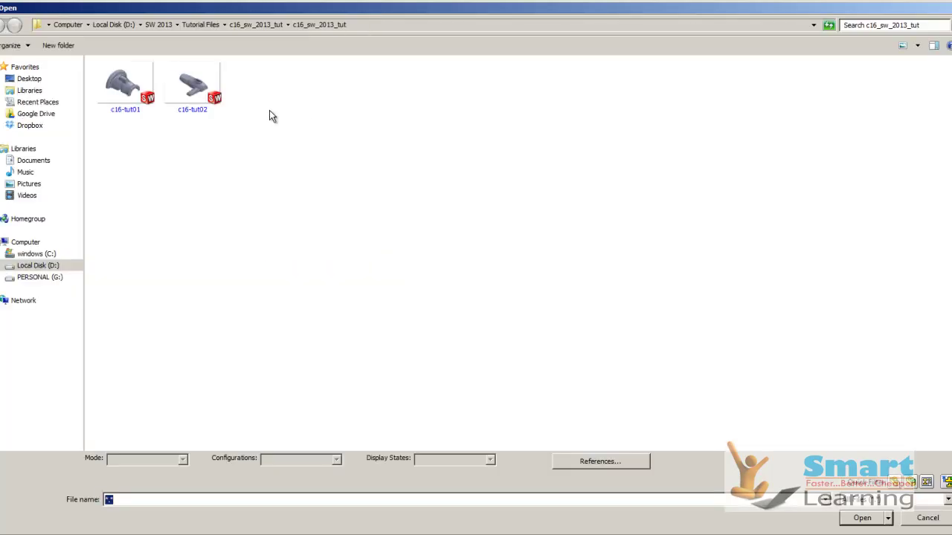
pyautogui.click(195, 83)
pyautogui.doubleClick(200, 79)
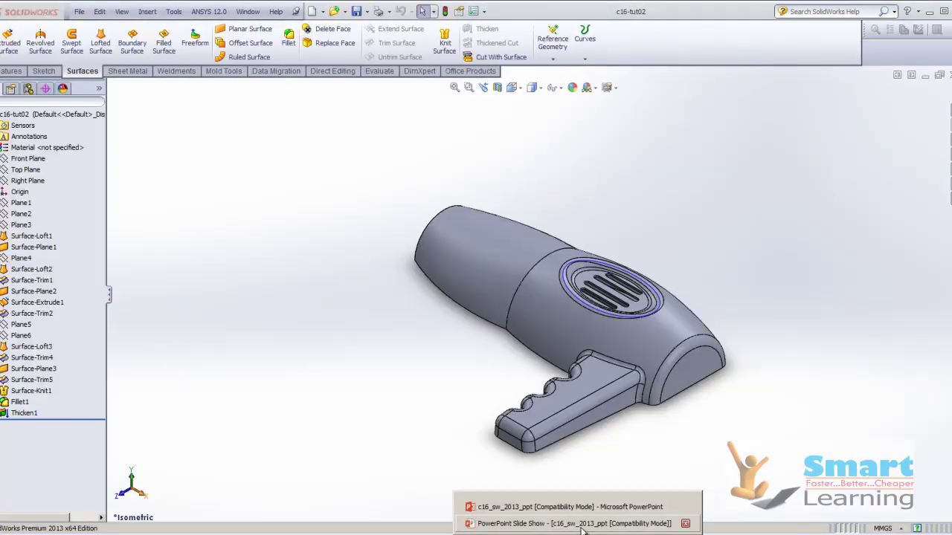
# Switch to the c16_sw_2013_ppt slide show in PowerPoint and advance from the Tutorial 2 overview to the base surface instructions.
pyautogui.click(685, 523)
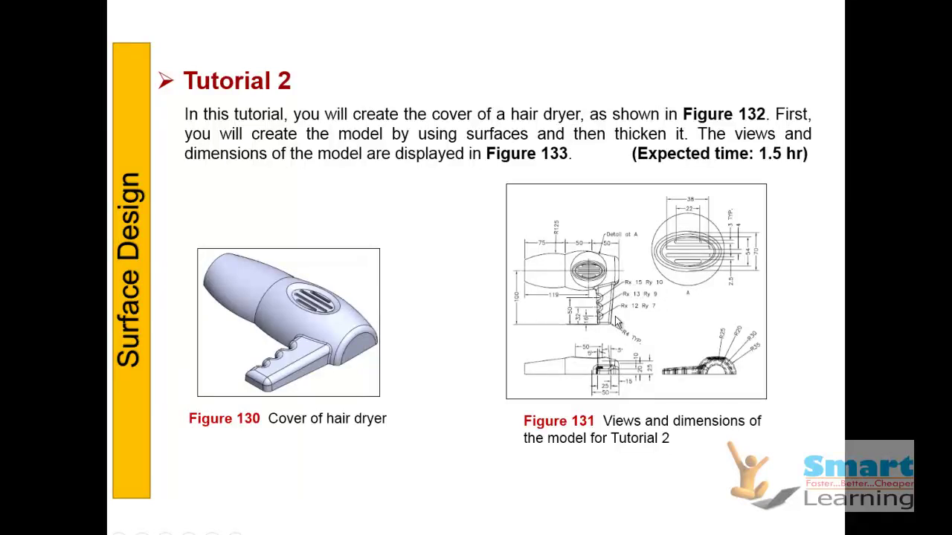
pyautogui.click(547, 308)
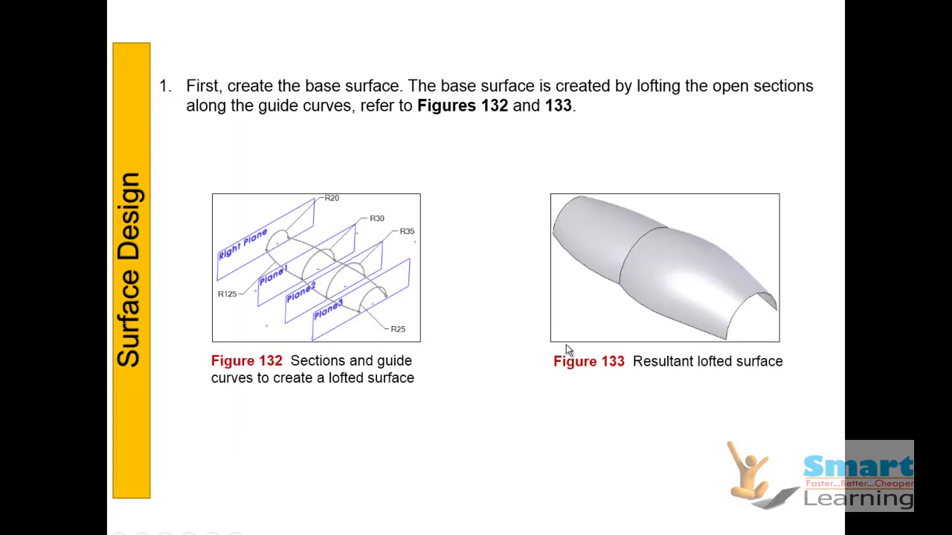